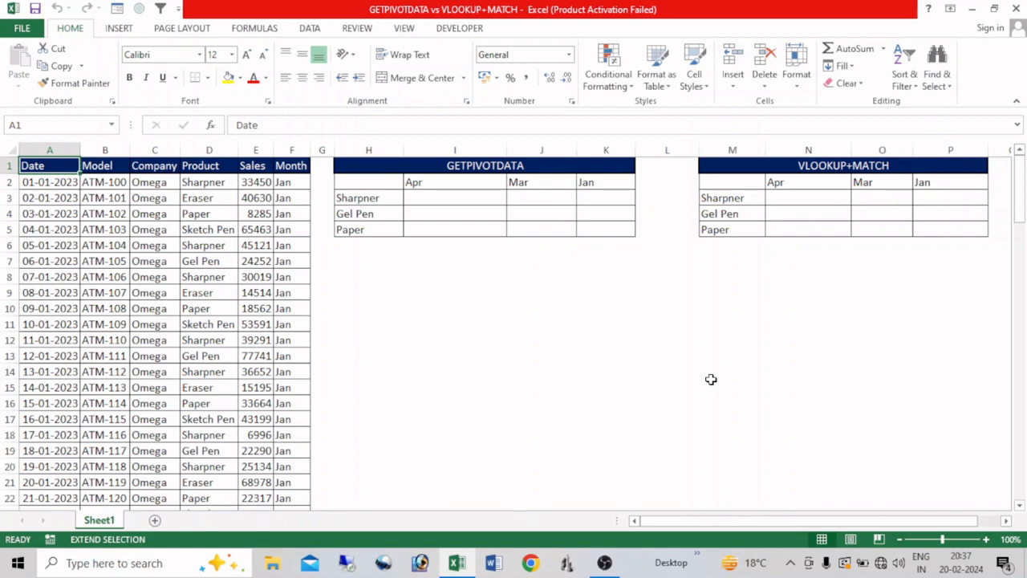
pyautogui.press('F8')
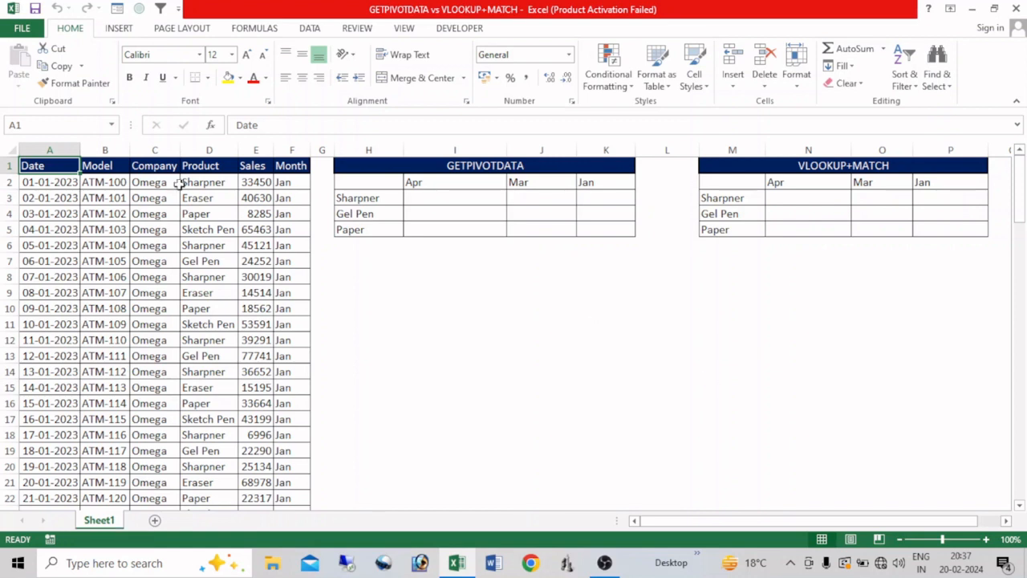
pyautogui.moveTo(118, 289); pyautogui.dragTo(213, 403)
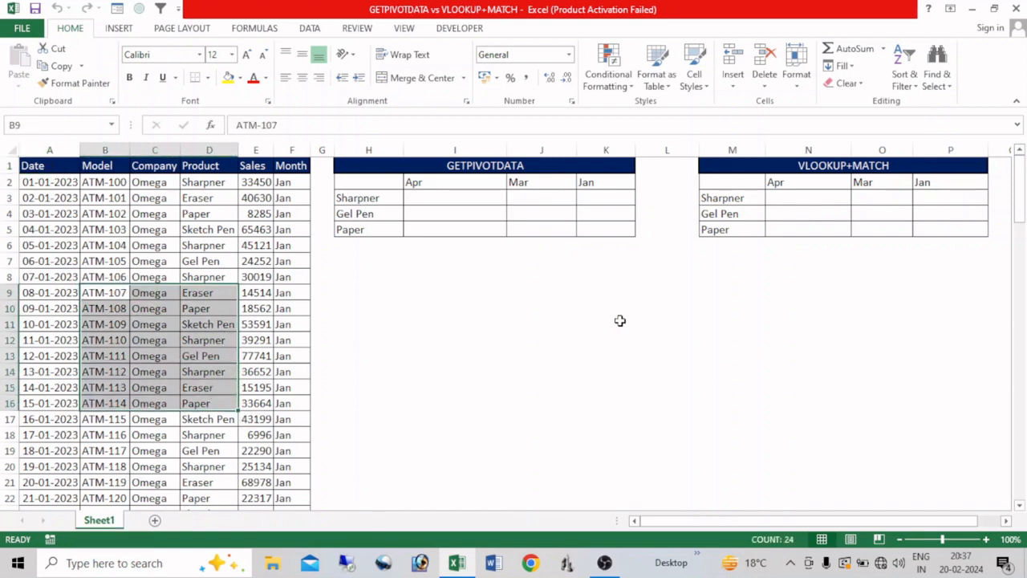
pyautogui.click(441, 289)
# - Create a PivotTable from the sales data, placing it on the existing worksheet at cell H11
pyautogui.click(159, 338)
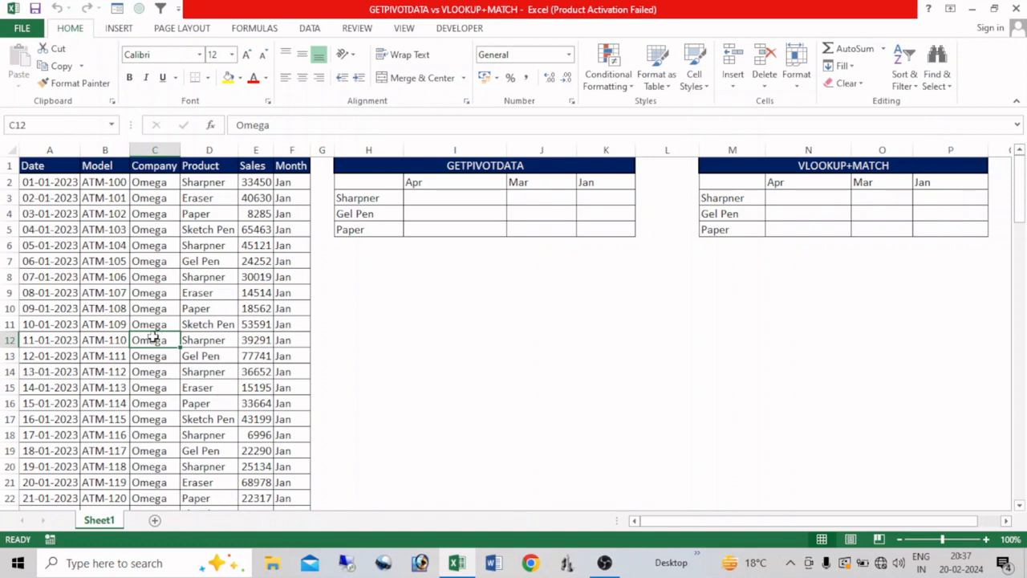
pyautogui.press('alt')
pyautogui.press('n')
pyautogui.press('v')
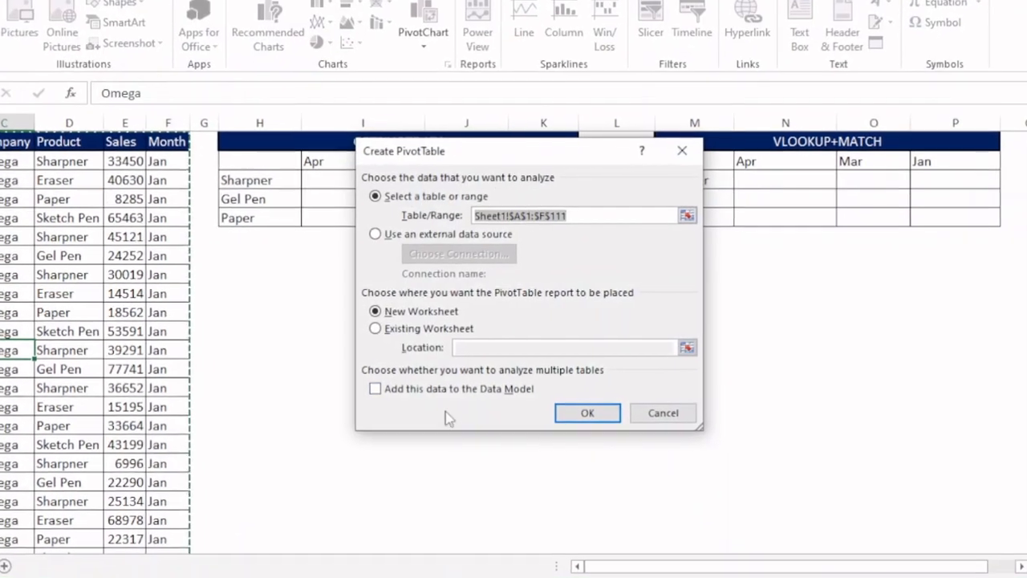
pyautogui.click(397, 330)
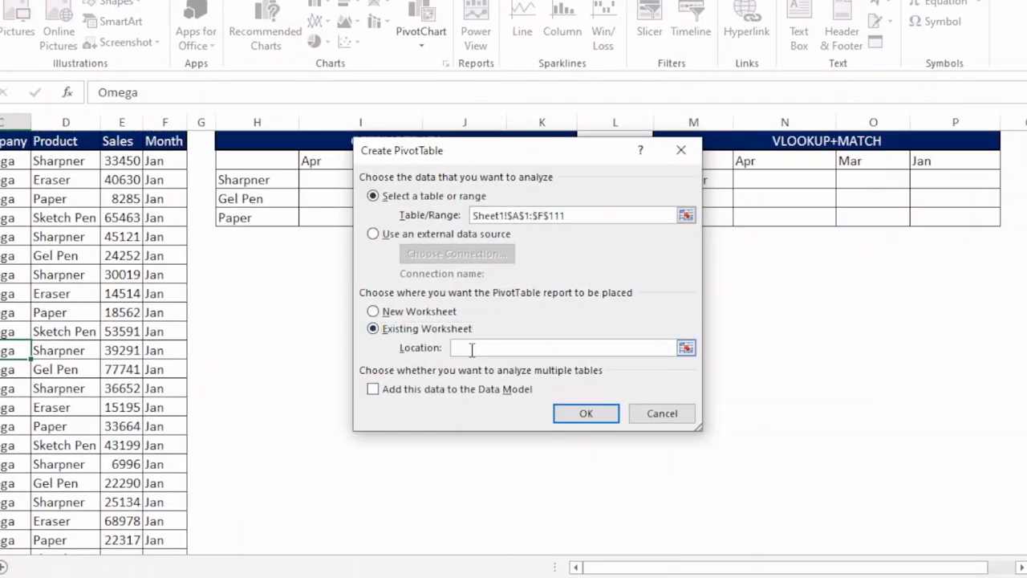
pyautogui.click(247, 330)
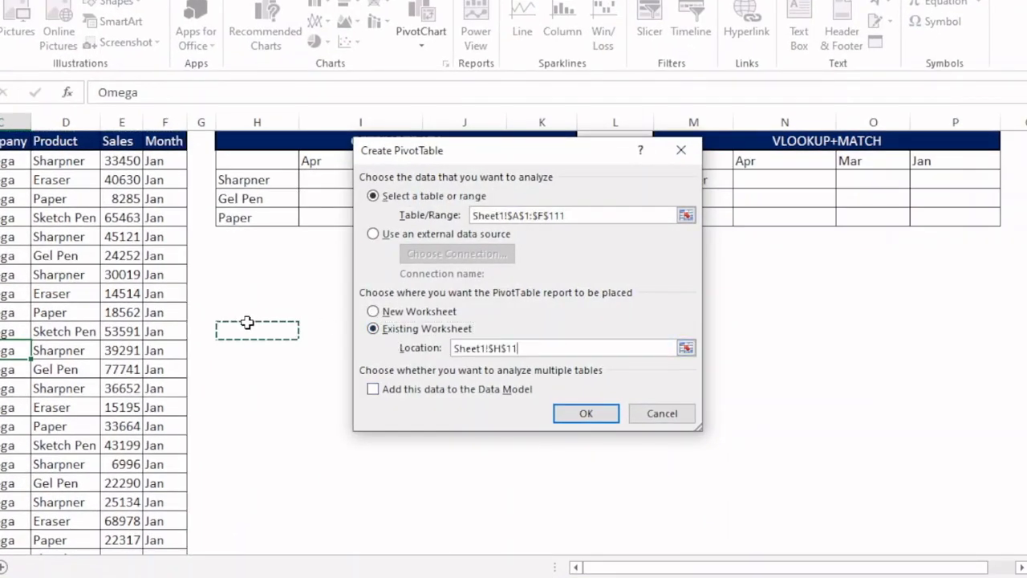
pyautogui.click(576, 409)
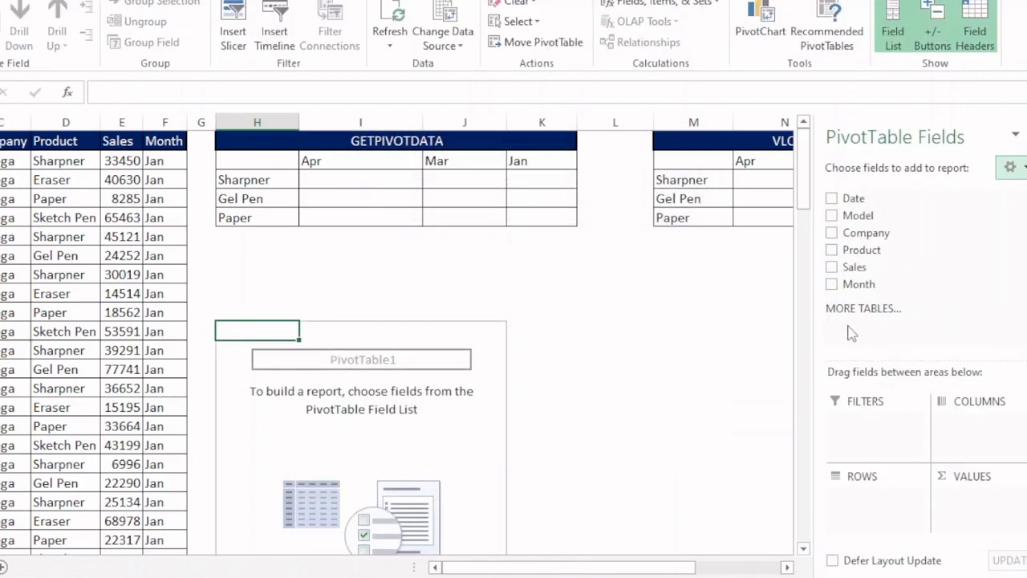
# - Build the pivot with Product as rows, Month as columns and Sales as summed values
pyautogui.click(833, 251)
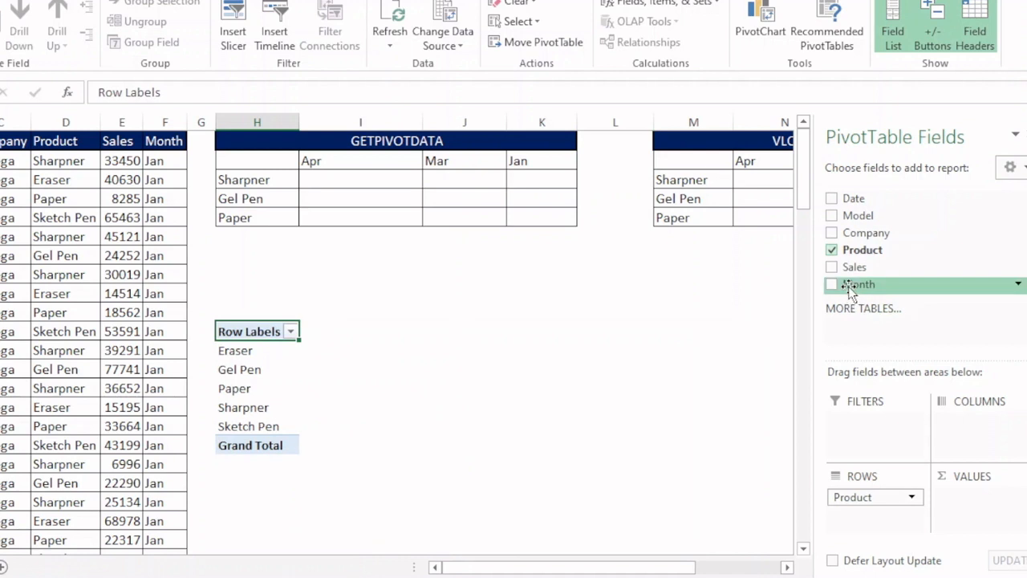
pyautogui.moveTo(851, 291); pyautogui.dragTo(957, 406)
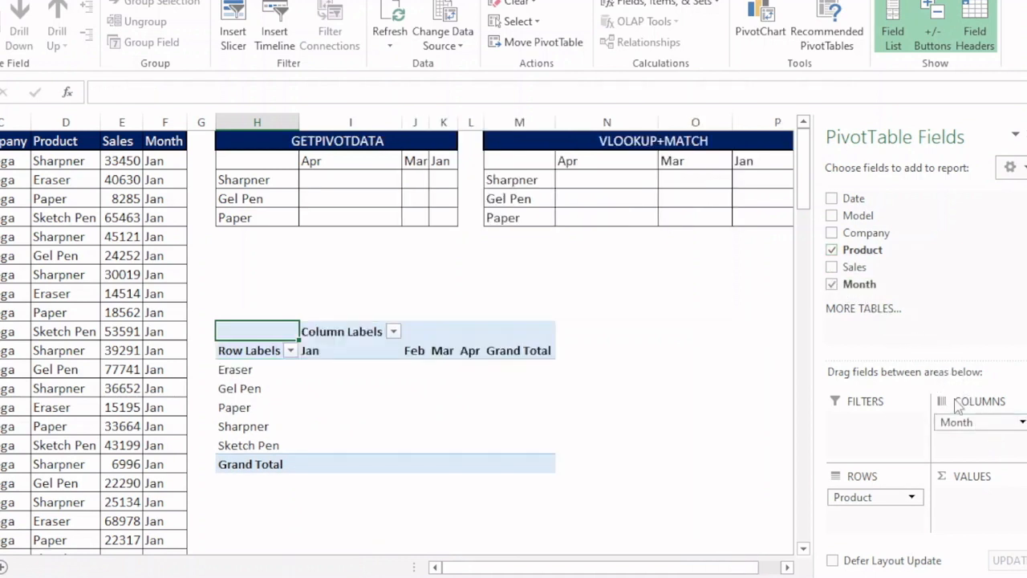
pyautogui.click(833, 266)
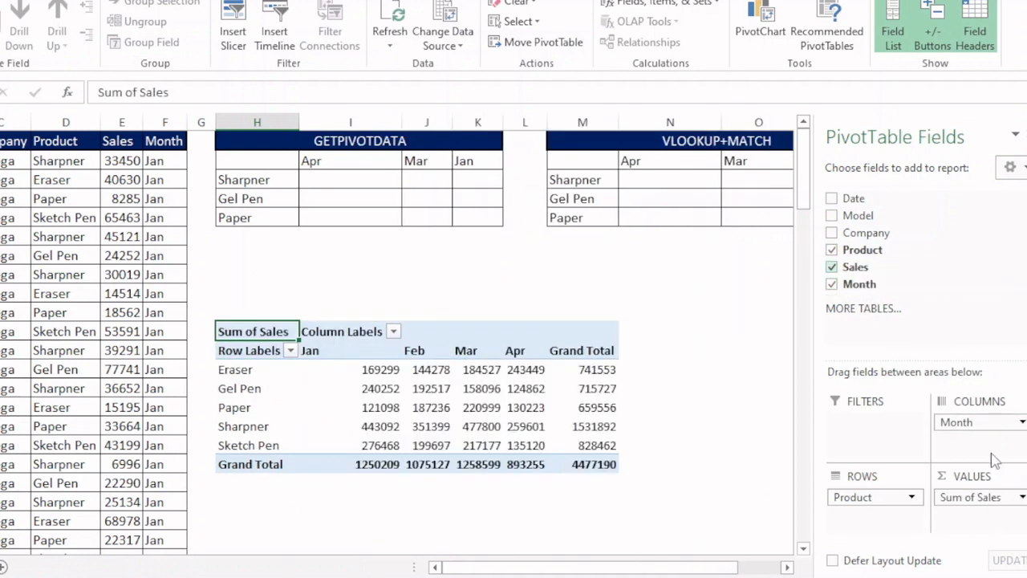
# - Hide the PivotTable field list and widen the pivot table's month columns
pyautogui.click(893, 36)
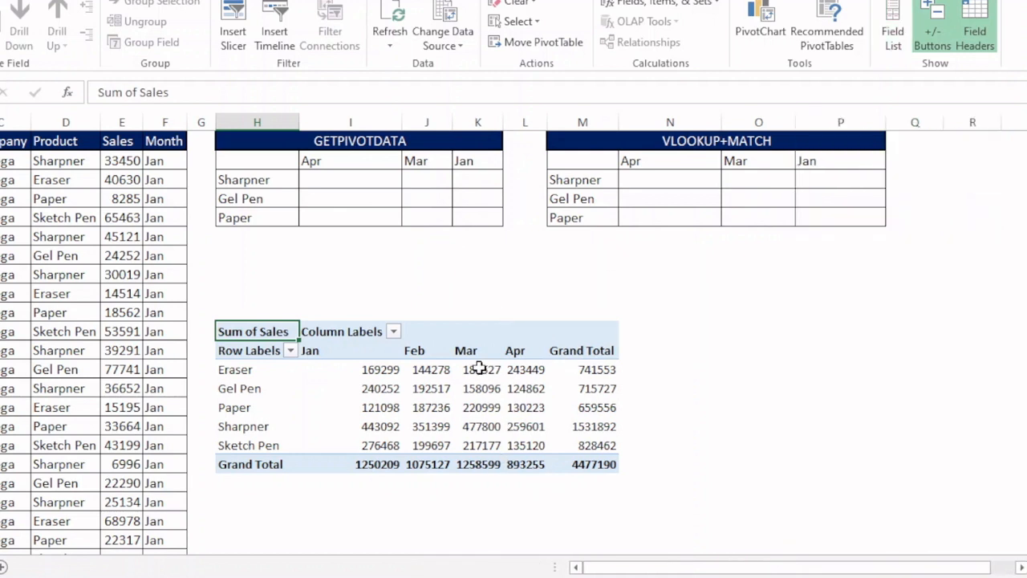
pyautogui.moveTo(452, 120); pyautogui.dragTo(680, 130)
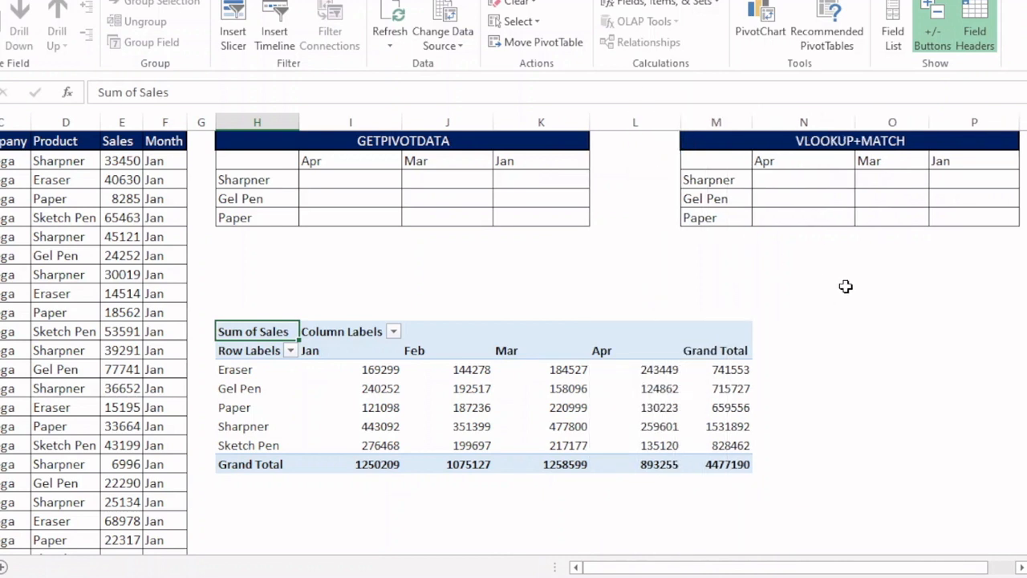
pyautogui.click(844, 291)
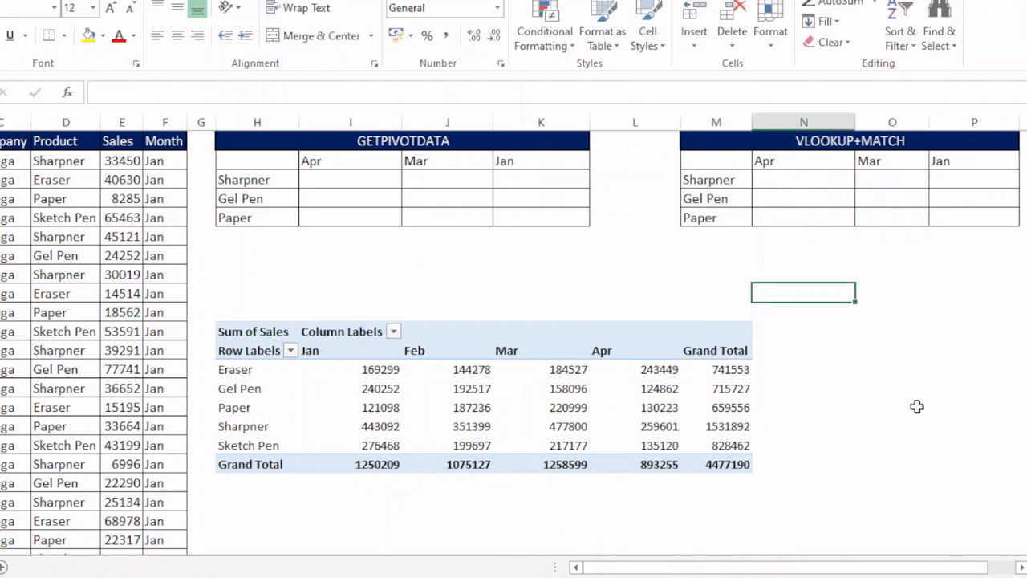
pyautogui.click(450, 391)
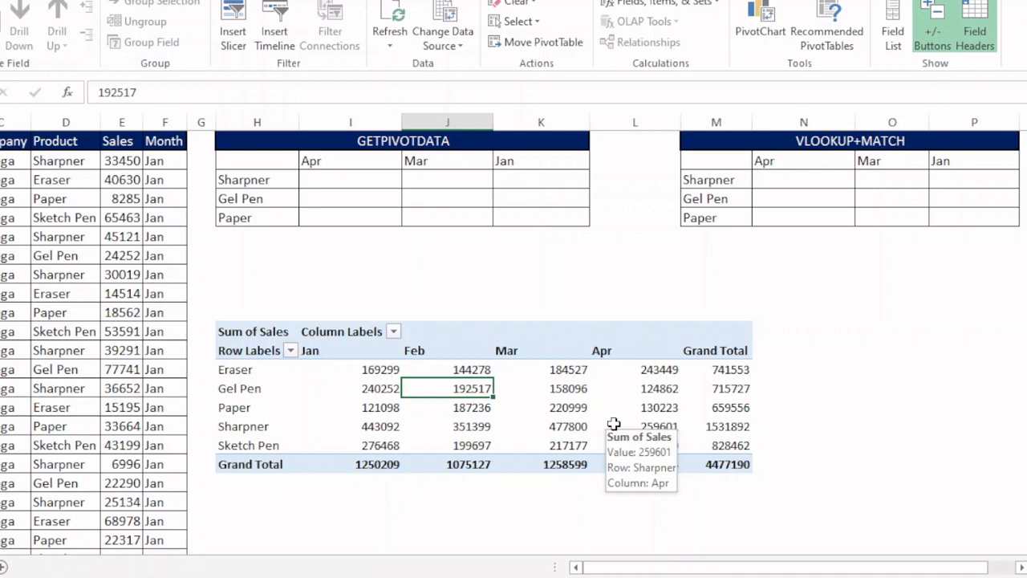
# - Browse down the source data rows and return to the top of the sheet
pyautogui.click(1, 199)
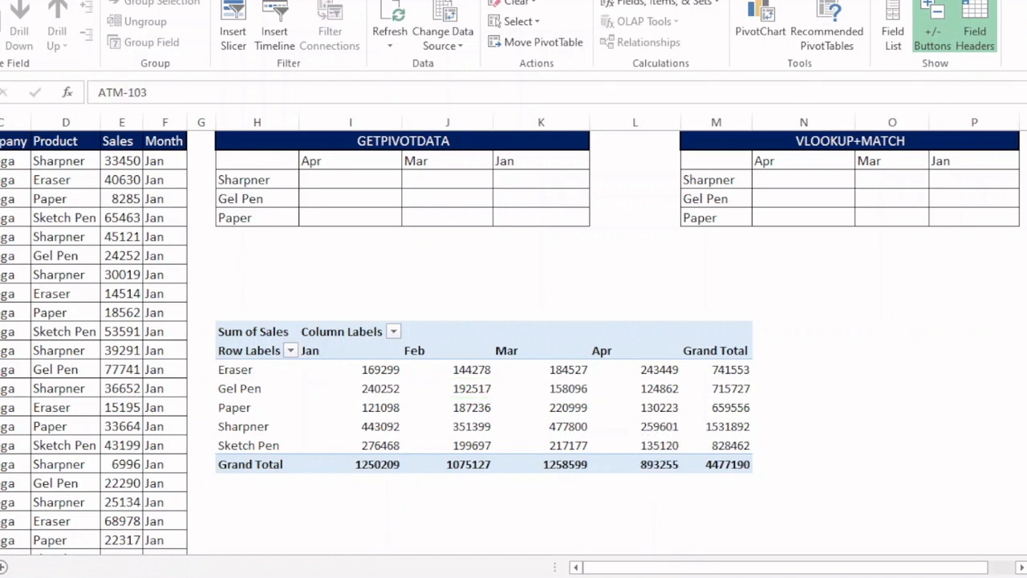
pyautogui.press('Down')
pyautogui.press('Down')
pyautogui.press('Down')
pyautogui.press('Down')
pyautogui.press('Down')
pyautogui.press('Down')
pyautogui.press('Down')
pyautogui.press('Down')
pyautogui.press('Down')
pyautogui.press('Down')
pyautogui.press('Down')
pyautogui.press('Down')
pyautogui.press('Down')
pyautogui.press('Down')
pyautogui.press('Down')
pyautogui.press('Down')
pyautogui.press('Down')
pyautogui.press('Down')
pyautogui.press('Down')
pyautogui.press('Down')
pyautogui.press('Down')
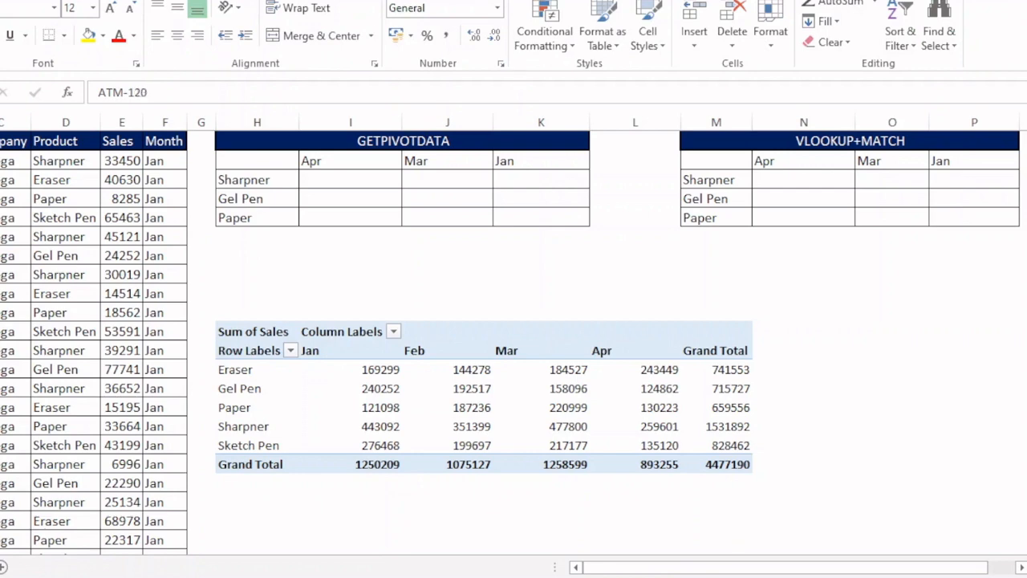
pyautogui.press('Down')
pyautogui.press('Down')
pyautogui.press('Down')
pyautogui.press('Down')
pyautogui.press('Down')
pyautogui.press('Down')
pyautogui.press('Down')
pyautogui.press('Down')
pyautogui.press('Down')
pyautogui.press('Down')
pyautogui.press('Down')
pyautogui.press('Down')
pyautogui.press('Down')
pyautogui.press('Down')
pyautogui.press('Down')
pyautogui.press('Down')
pyautogui.press('Down')
pyautogui.press('Down')
pyautogui.press('Down')
pyautogui.press('Down')
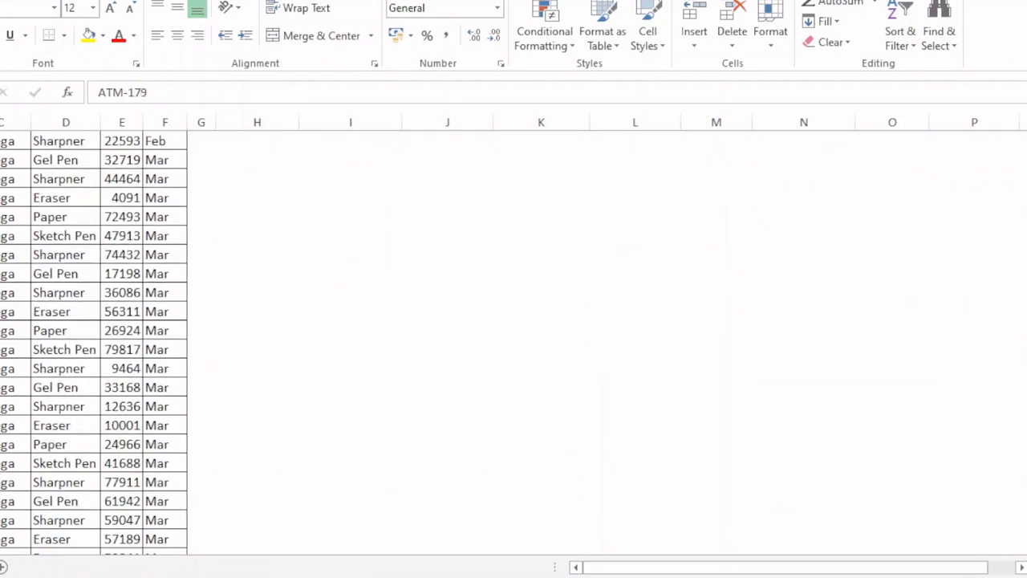
pyautogui.hotkey('ctrl', 'Up')
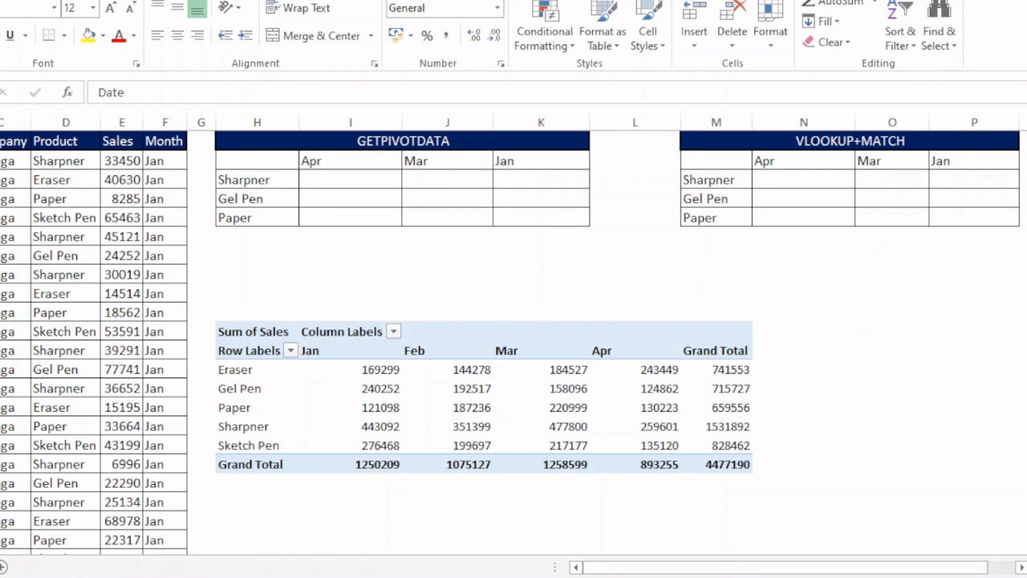
pyautogui.hscroll(1, 914, 490)
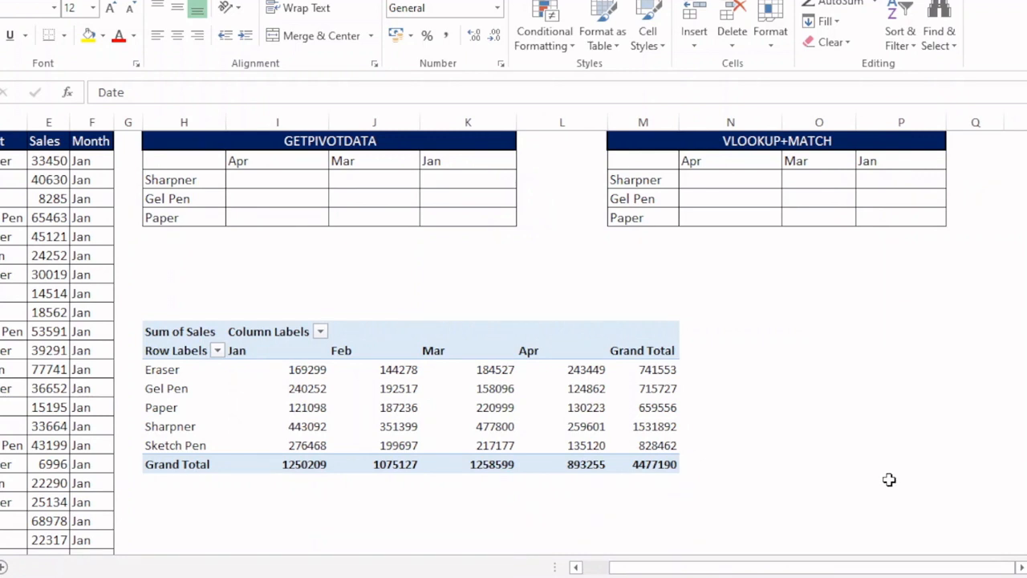
# - In the Sharpner/Apr cell of the VLOOKUP+MATCH table, start a VLOOKUP with lookup value $M3
pyautogui.click(707, 183)
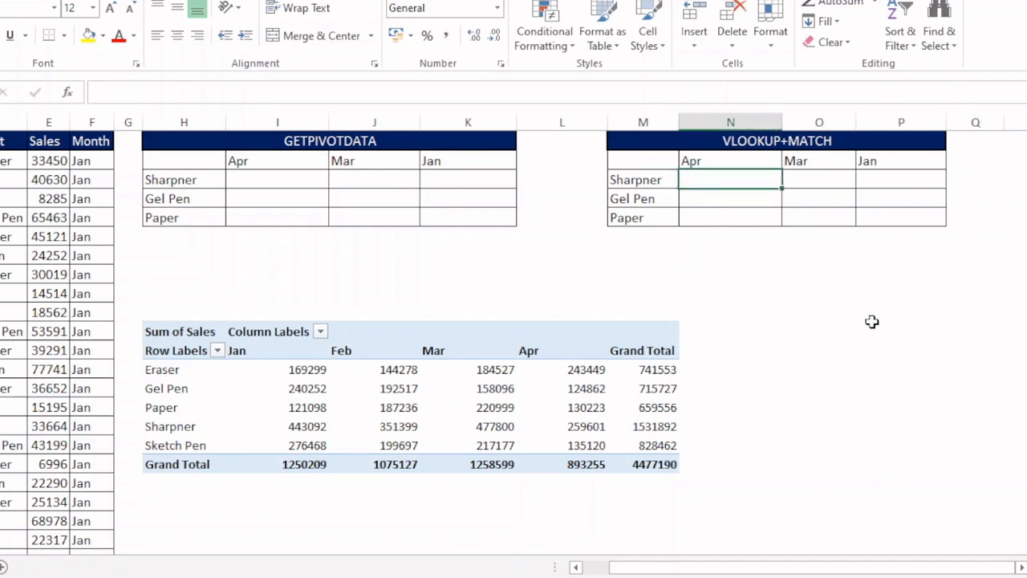
pyautogui.hscroll(1, 872, 321)
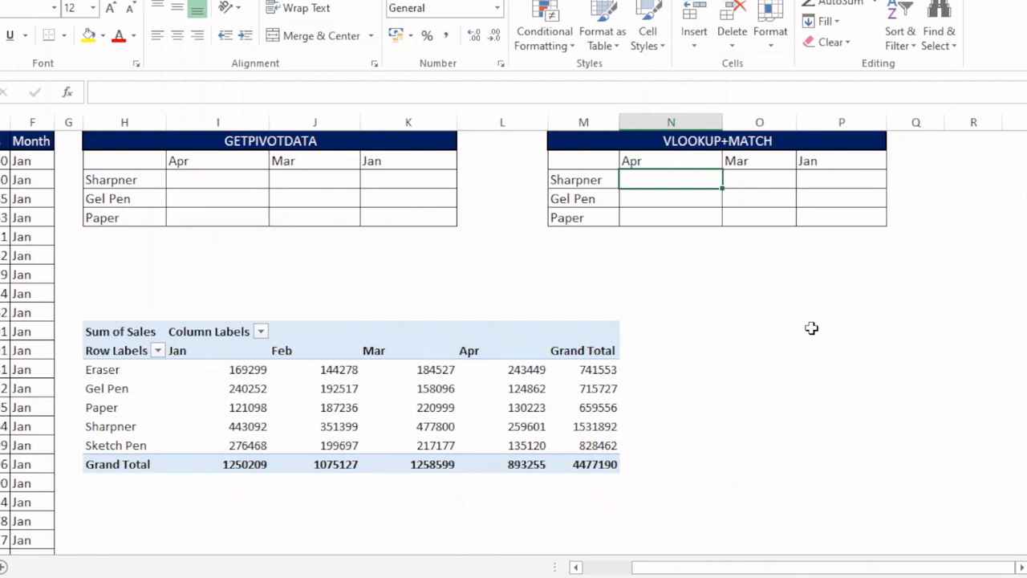
pyautogui.write('=')
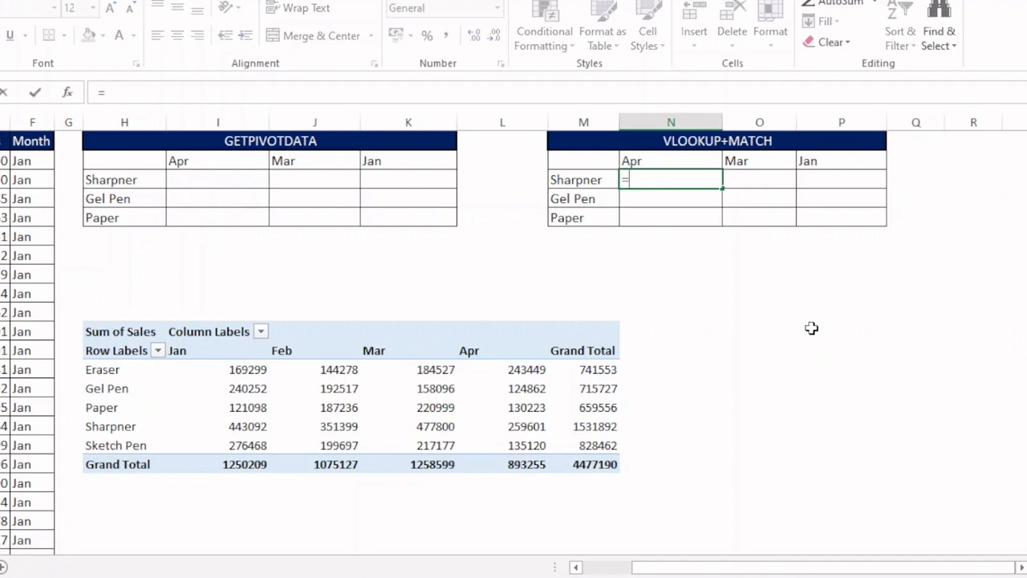
pyautogui.write('vlook')
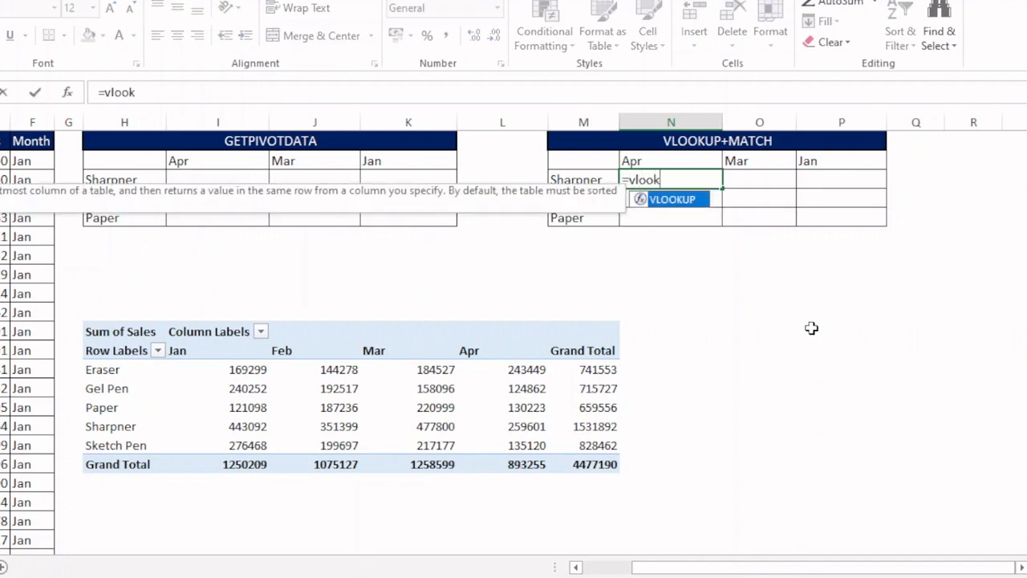
pyautogui.press('Tab')
pyautogui.click(569, 180)
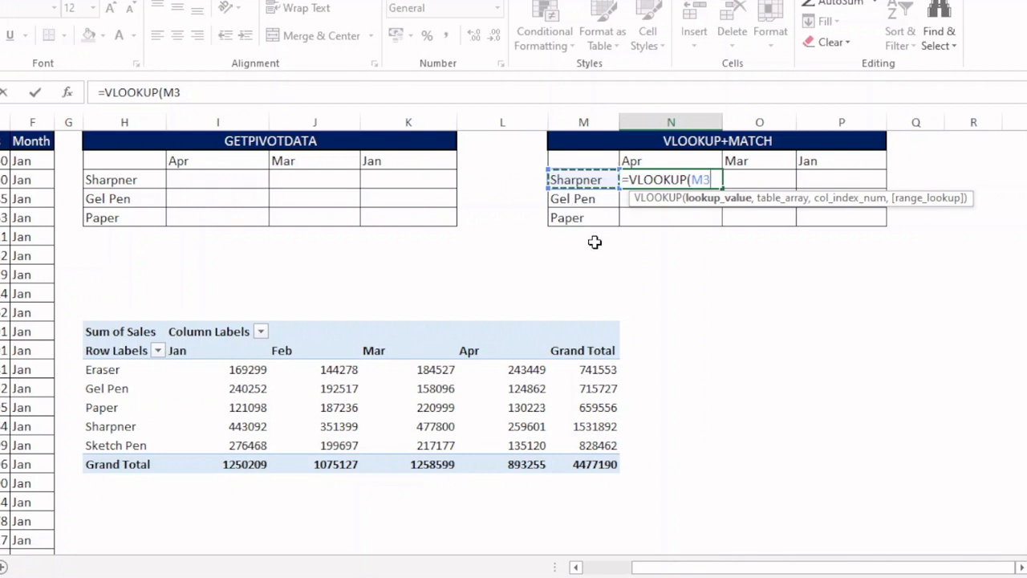
pyautogui.press('F4')
pyautogui.press('F4')
pyautogui.press('F4')
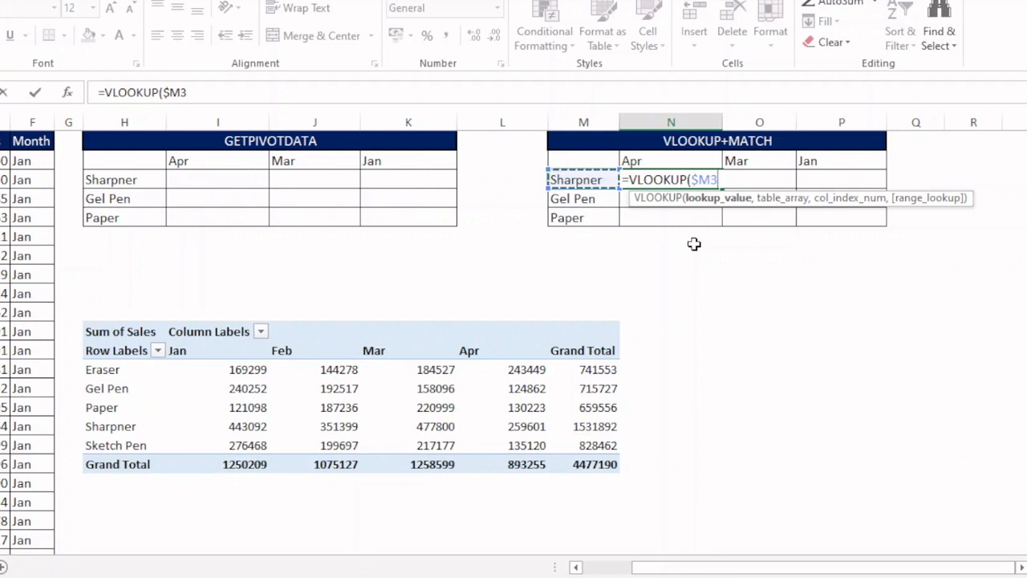
pyautogui.write(',')
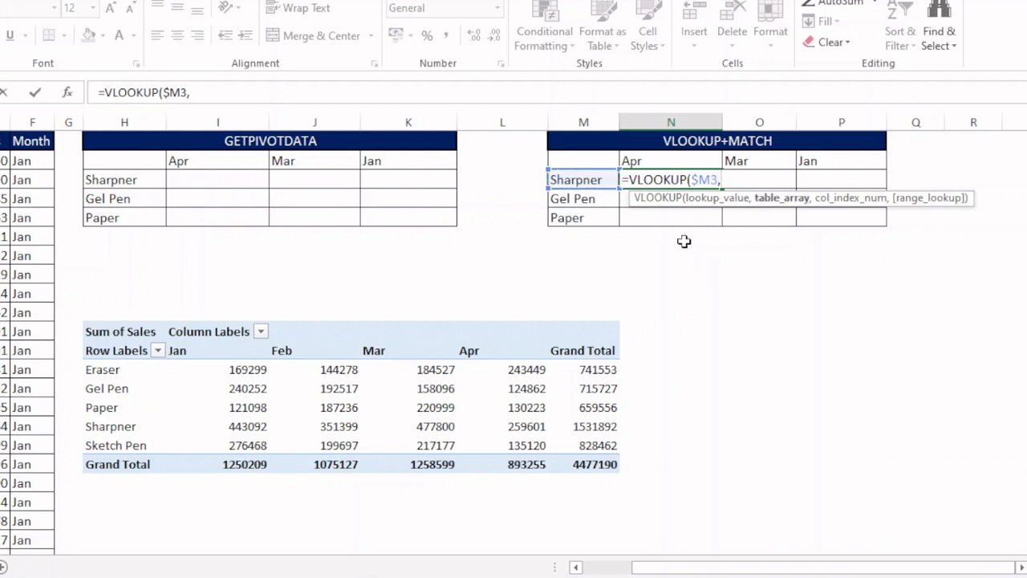
# - Set the VLOOKUP table array to the absolute pivot range $H$13:$M$17
pyautogui.moveTo(118, 374); pyautogui.dragTo(589, 458)
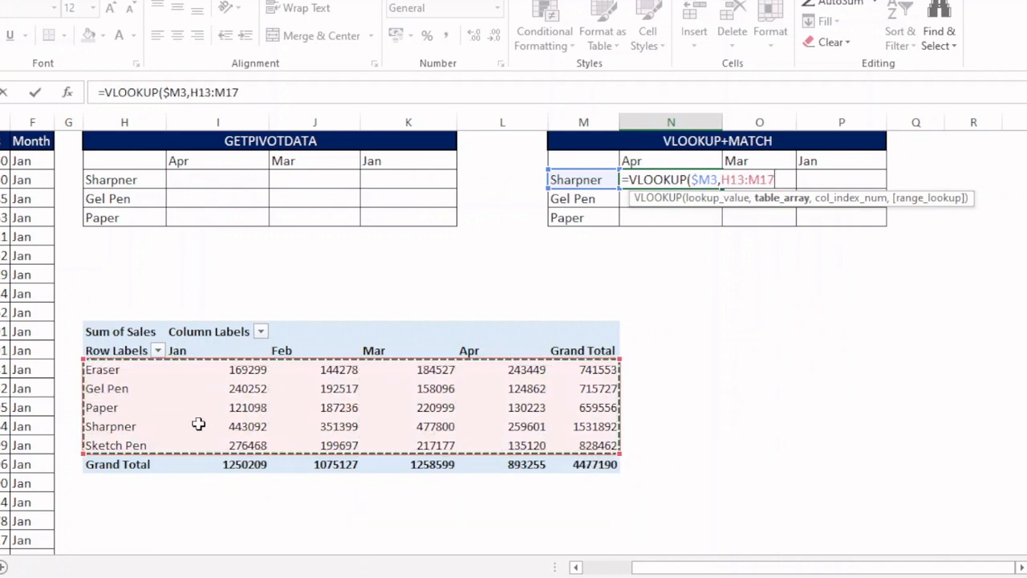
pyautogui.press('F4')
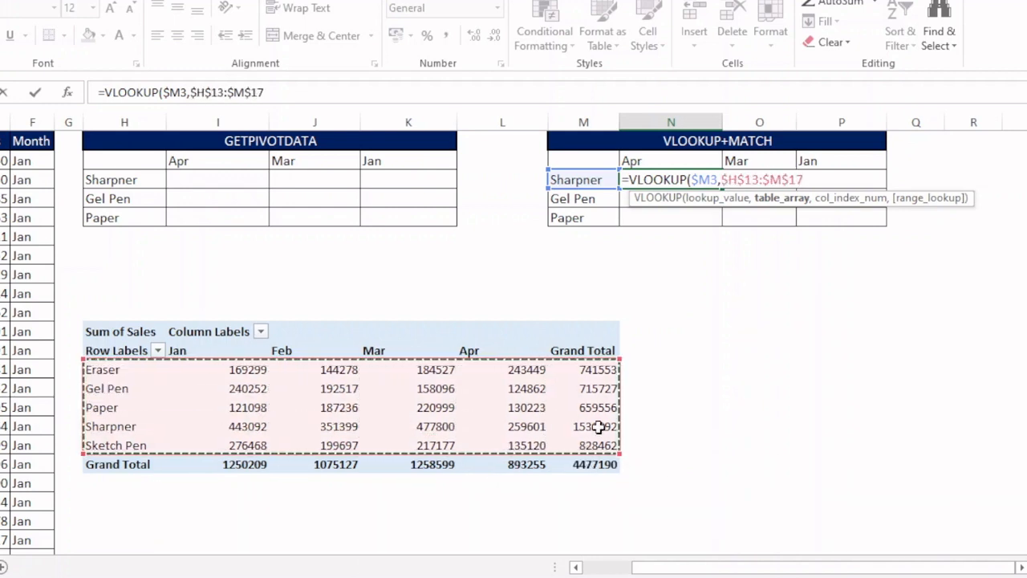
pyautogui.write(',')
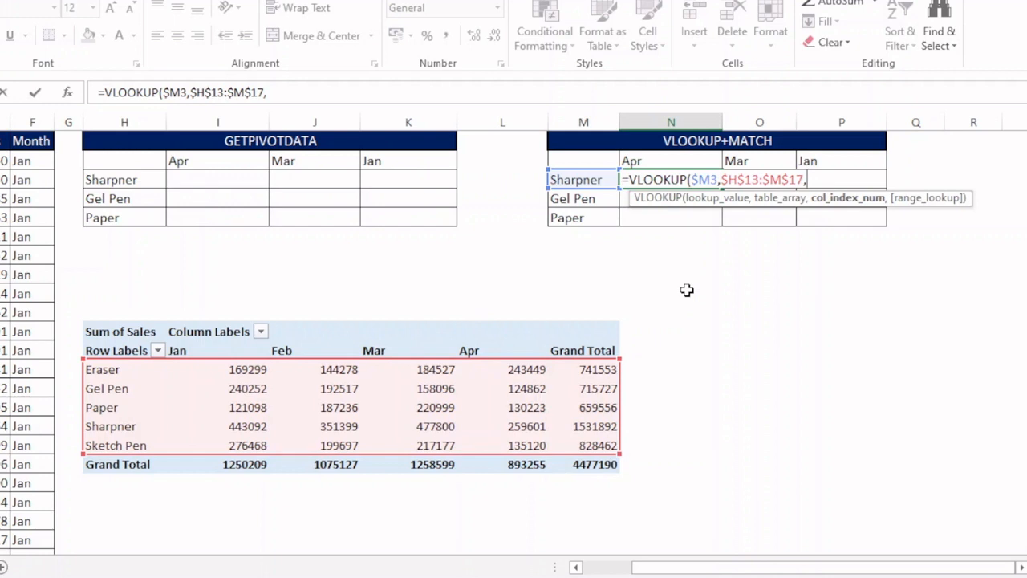
# - Nest a MATCH function as the VLOOKUP column index, using N$2 as its lookup value
pyautogui.write('match')
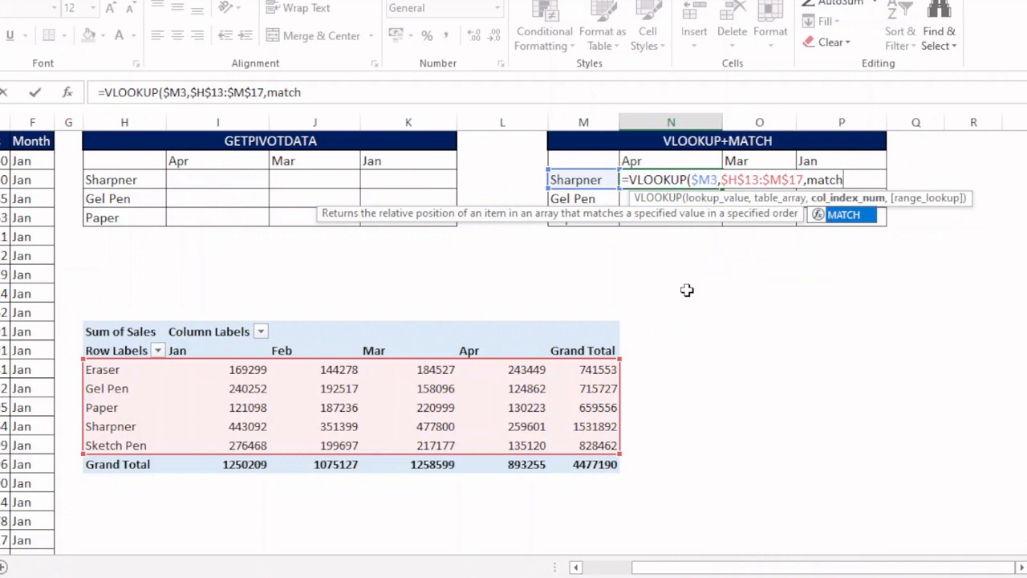
pyautogui.press('Tab')
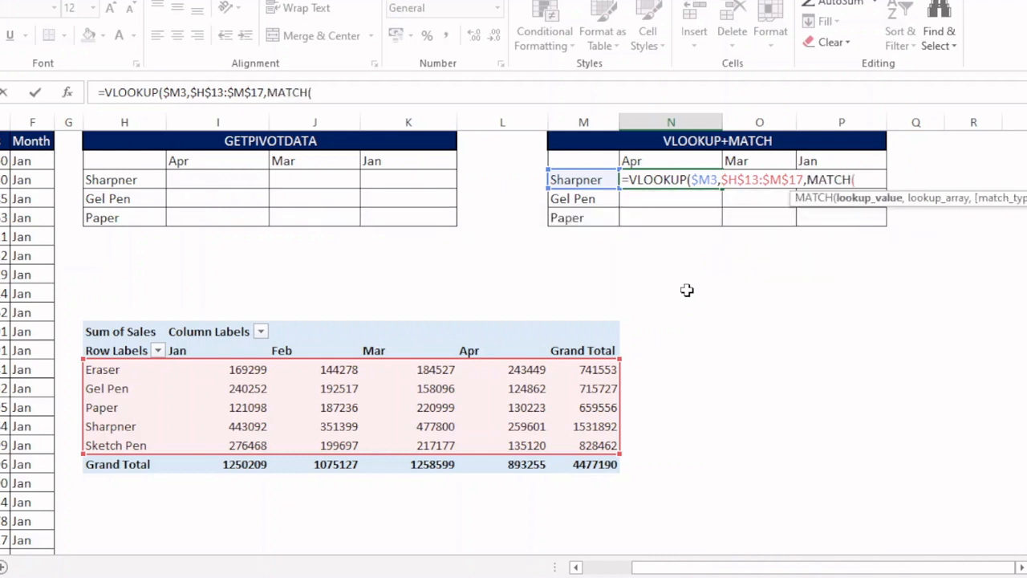
pyautogui.click(645, 160)
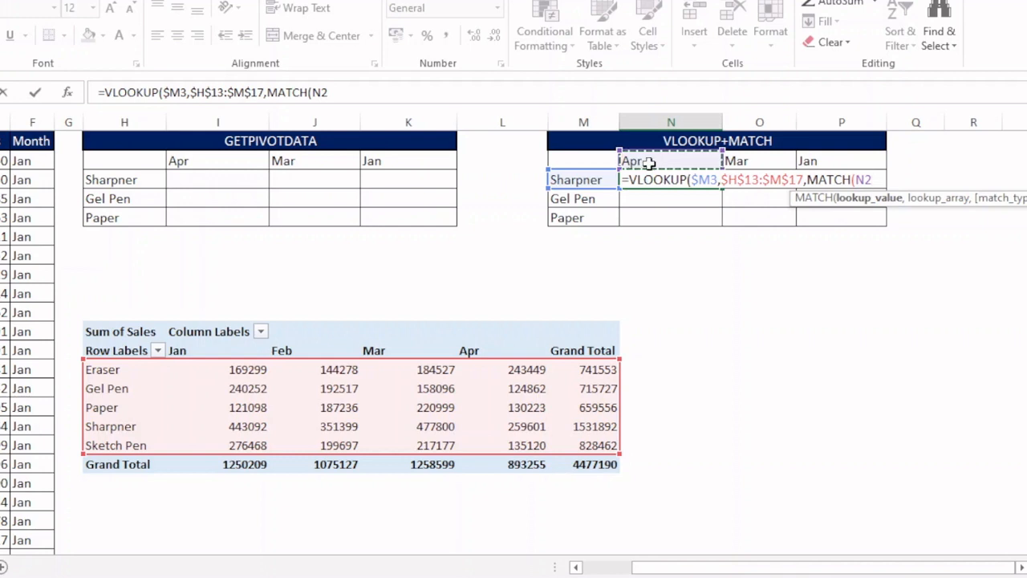
pyautogui.press('F4')
pyautogui.press('F4')
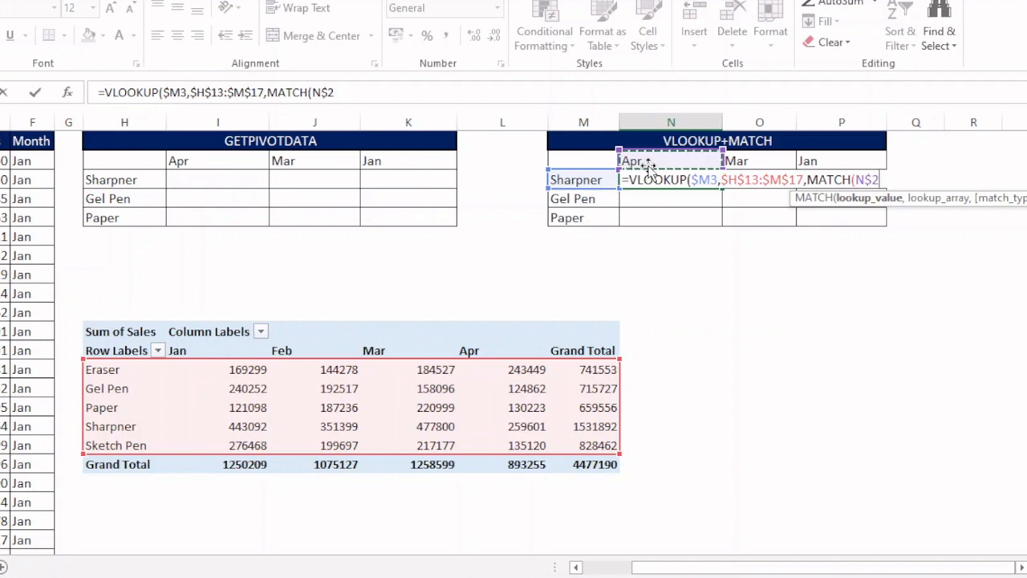
pyautogui.write(',')
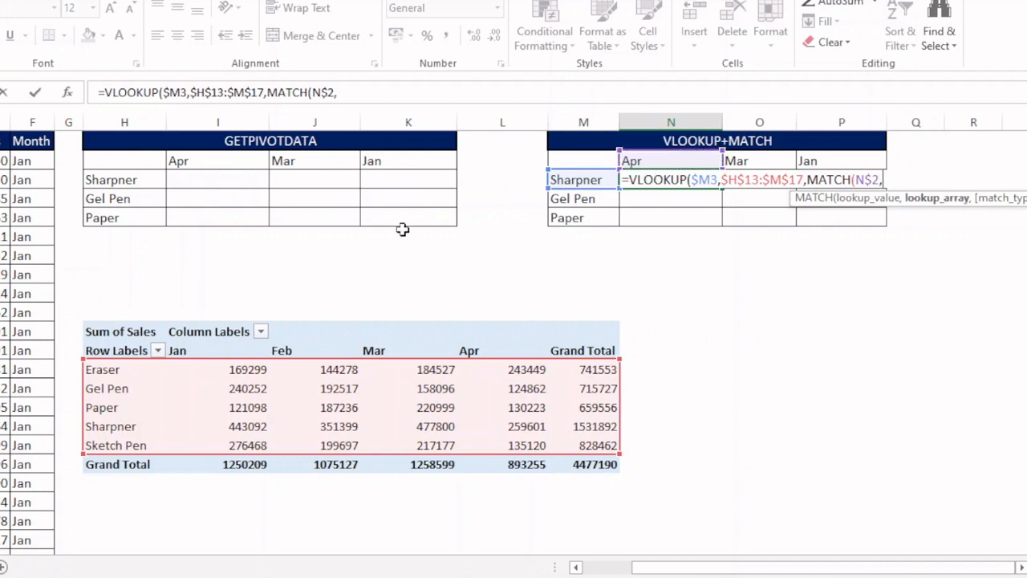
# - Set the MATCH lookup array to the absolute pivot header row $H$12:$M$12 with match type 0
pyautogui.click(160, 348)
pyautogui.moveTo(162, 347); pyautogui.dragTo(614, 349)
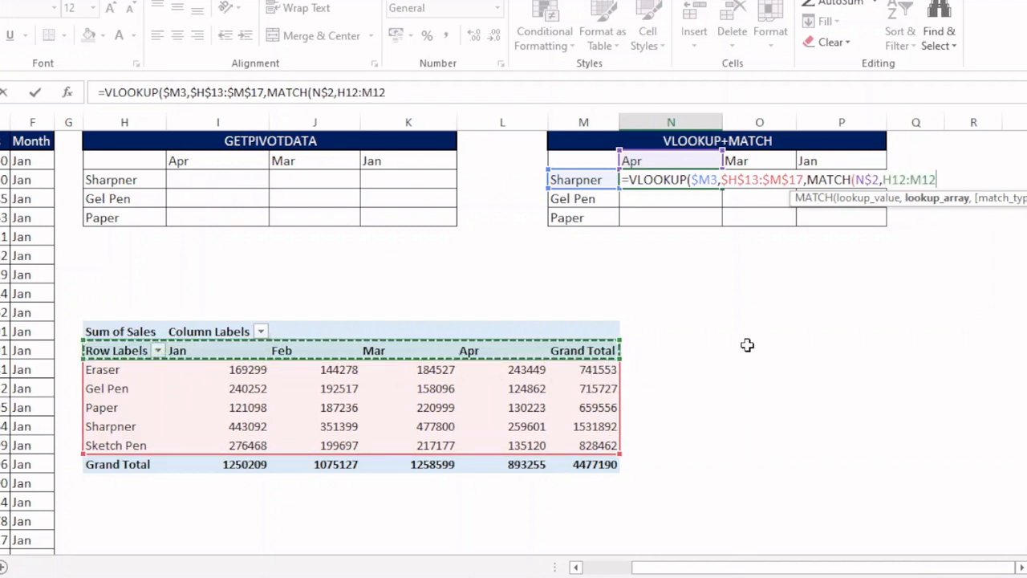
pyautogui.press('F4')
pyautogui.write(',')
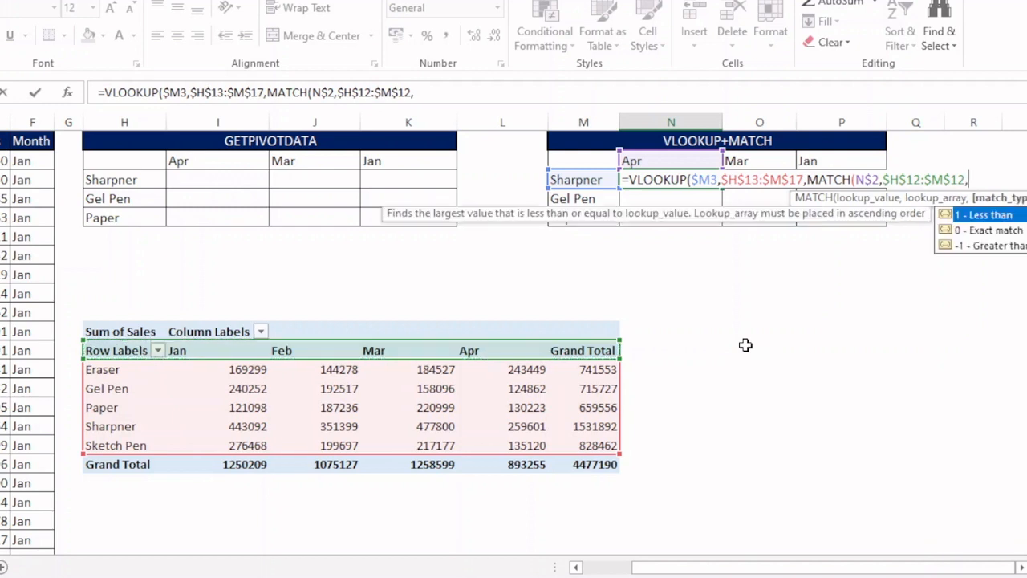
pyautogui.write('0)')
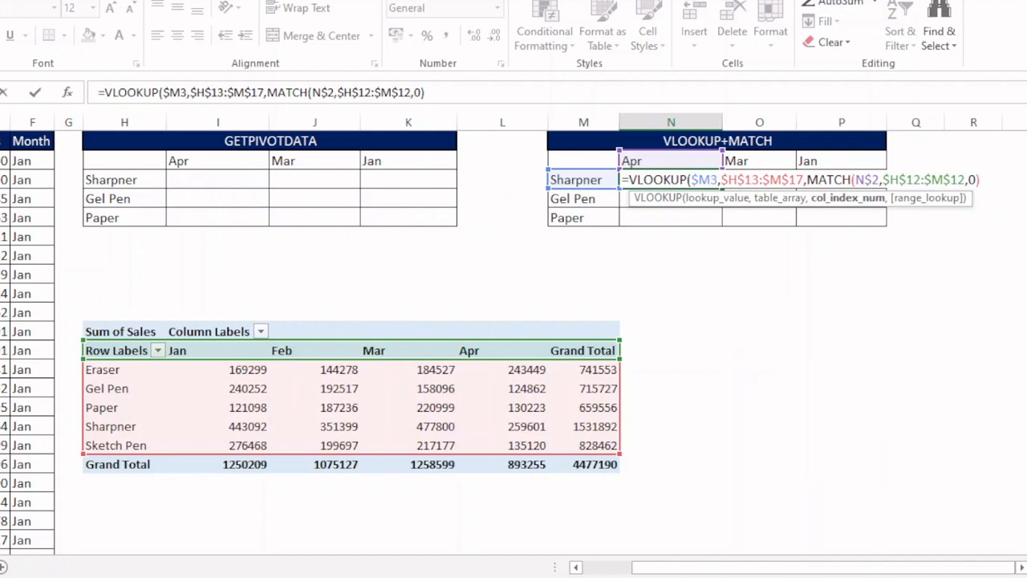
# - Finish the VLOOKUP with range lookup 0 and enter the formula in the Sharpner/Apr cell
pyautogui.click(836, 201)
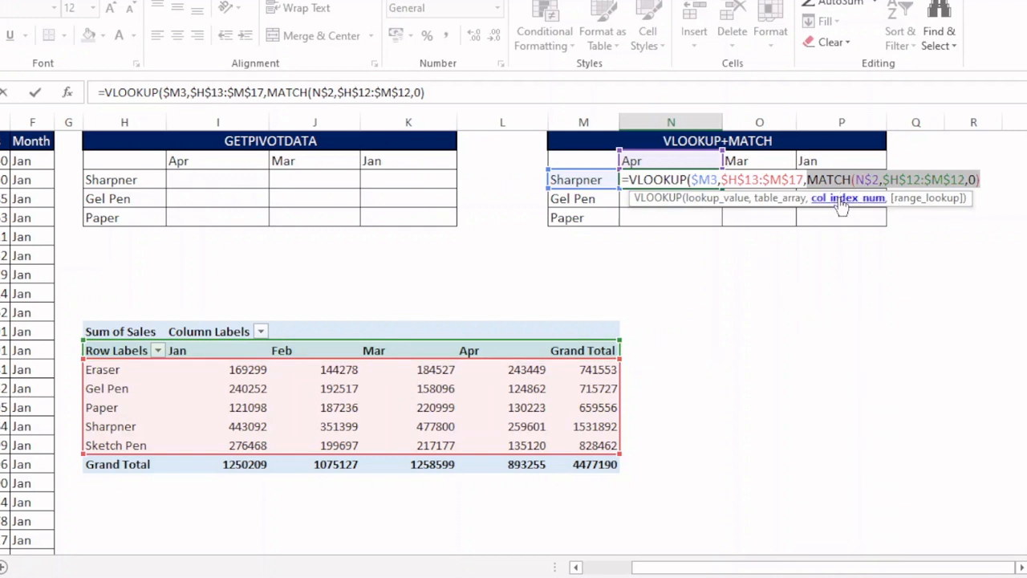
pyautogui.click(987, 178)
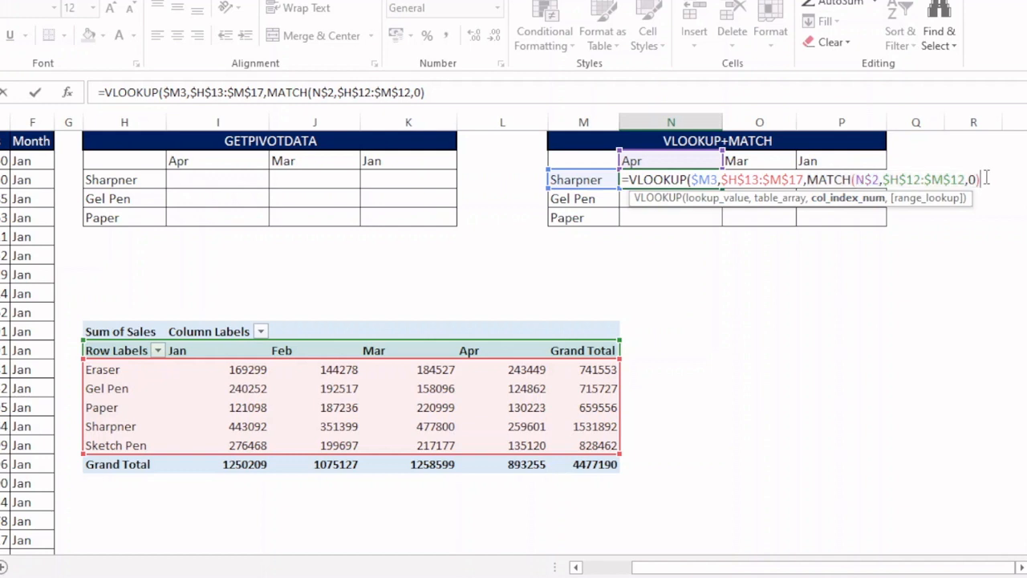
pyautogui.write(',')
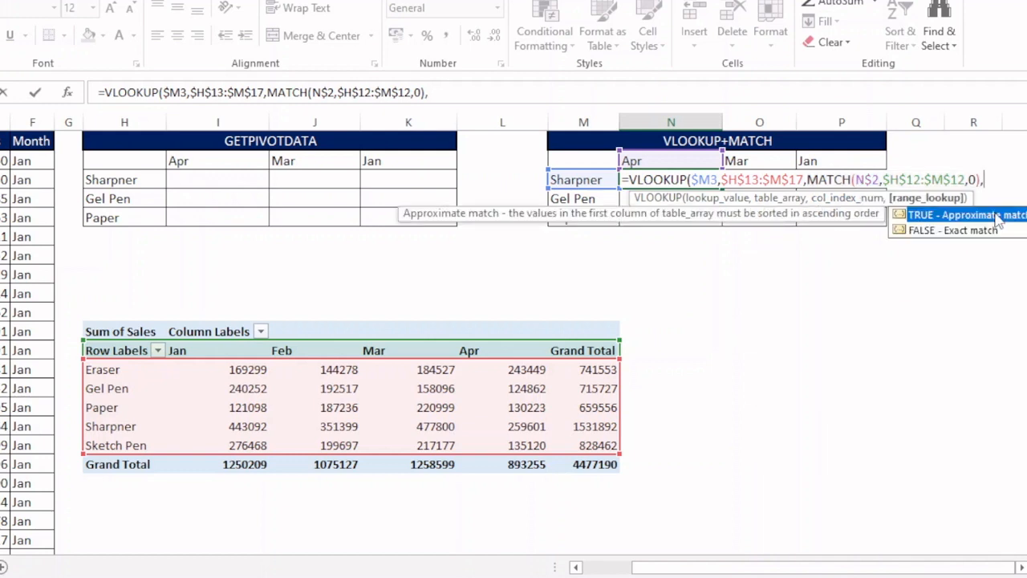
pyautogui.write('0)')
pyautogui.hotkey('ctrl', 'Return')
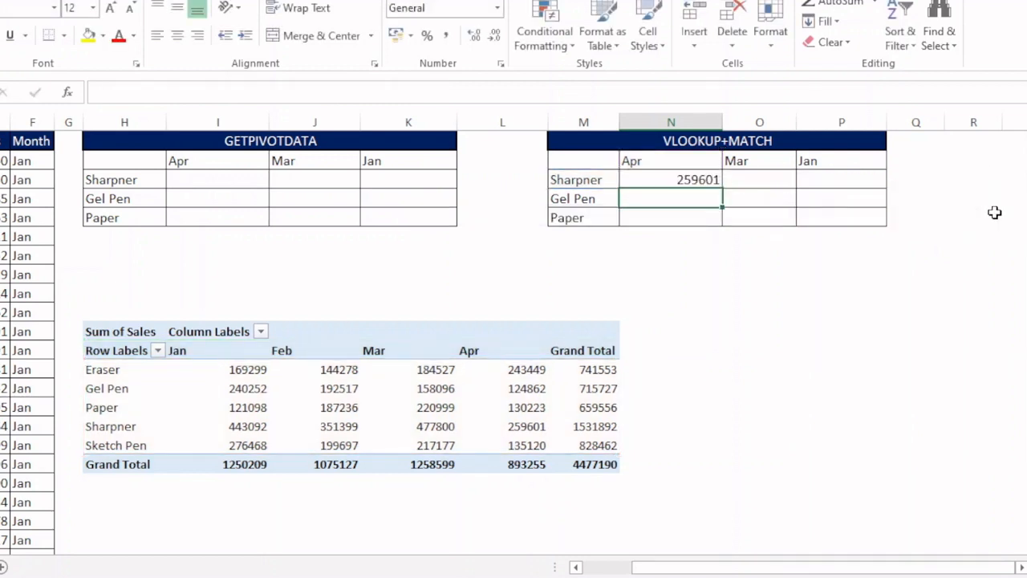
# - Fill the VLOOKUP+MATCH formula into the whole Sharpner–Paper by Apr–Jan result range
pyautogui.moveTo(681, 178); pyautogui.dragTo(829, 221)
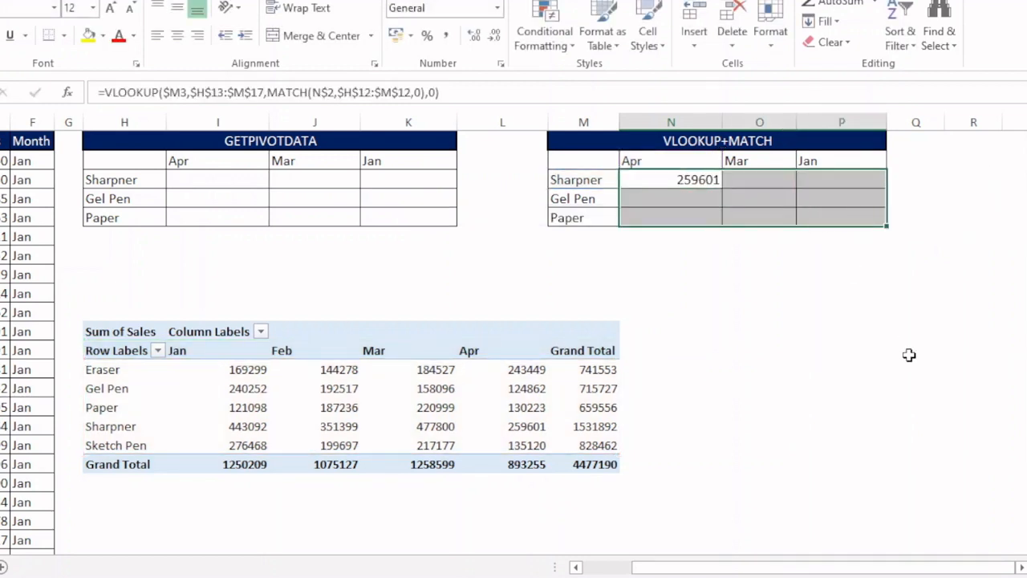
pyautogui.press('F2')
pyautogui.hotkey('ctrl', 'Return')
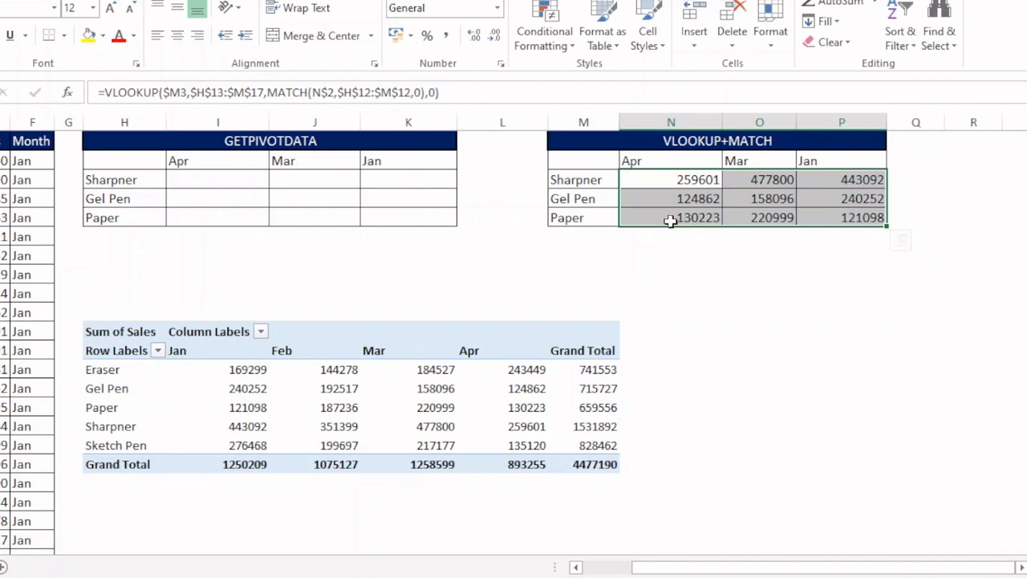
# - Compare the Gel Pen formula results with the Gel Pen values in the pivot table
pyautogui.click(589, 199)
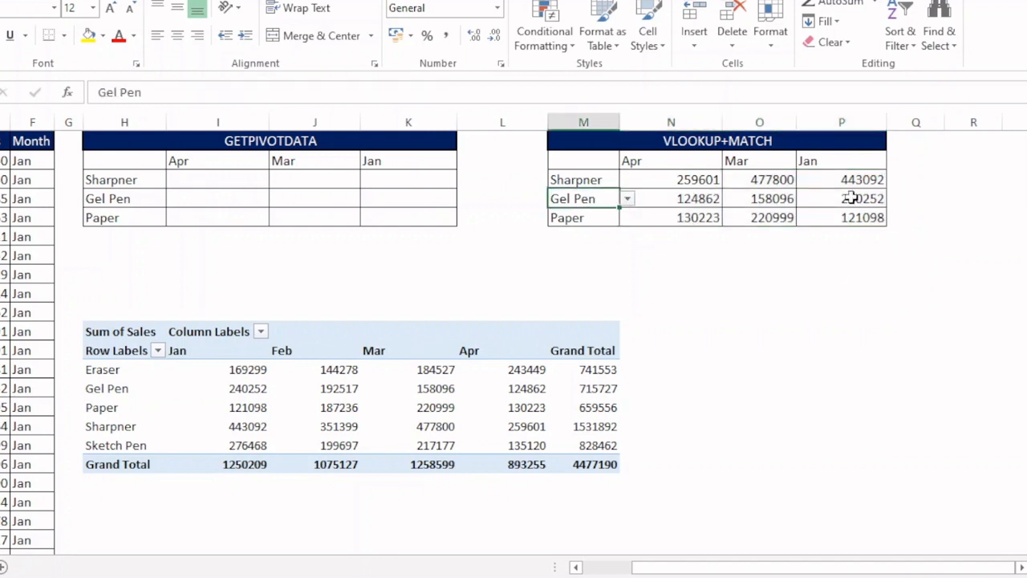
pyautogui.click(769, 199)
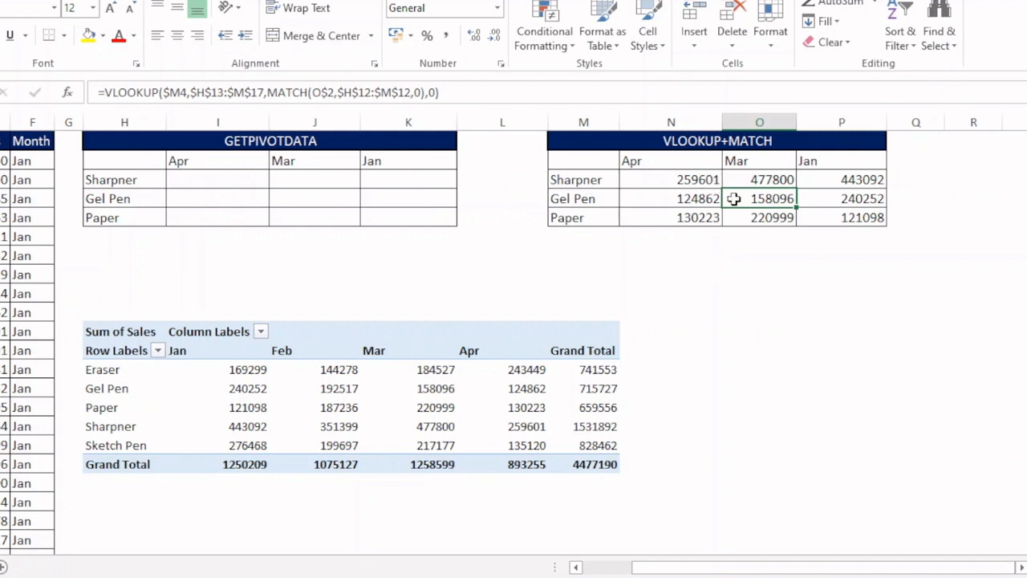
pyautogui.click(96, 389)
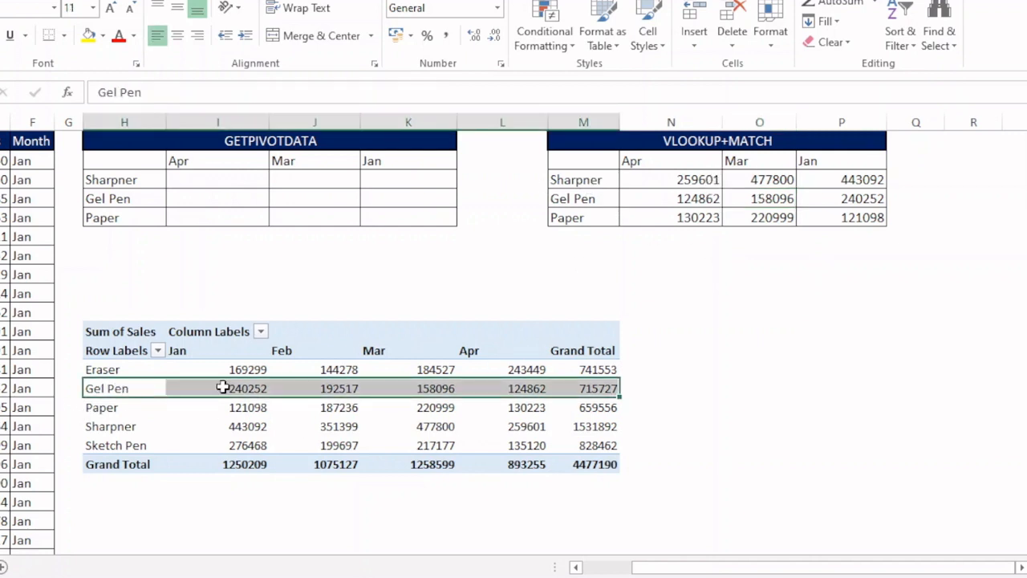
pyautogui.click(433, 389)
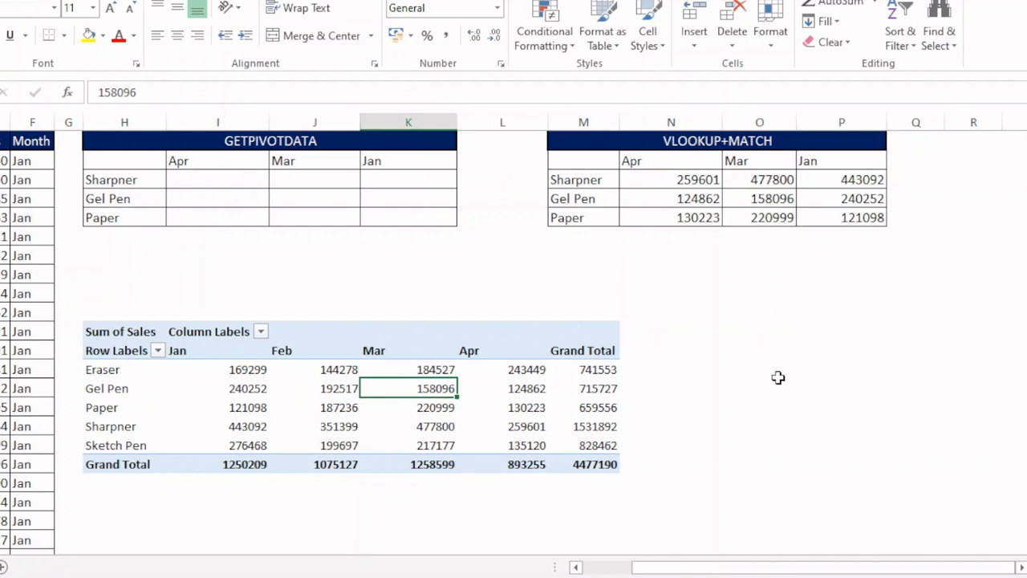
pyautogui.click(294, 390)
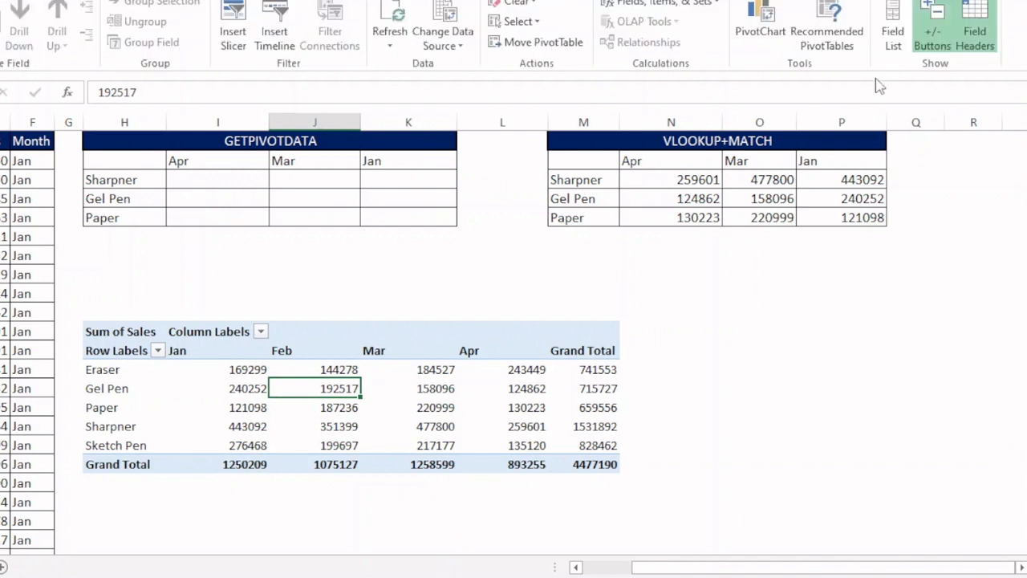
# - Add the Date field to the pivot table's rows and then remove it again
pyautogui.click(893, 36)
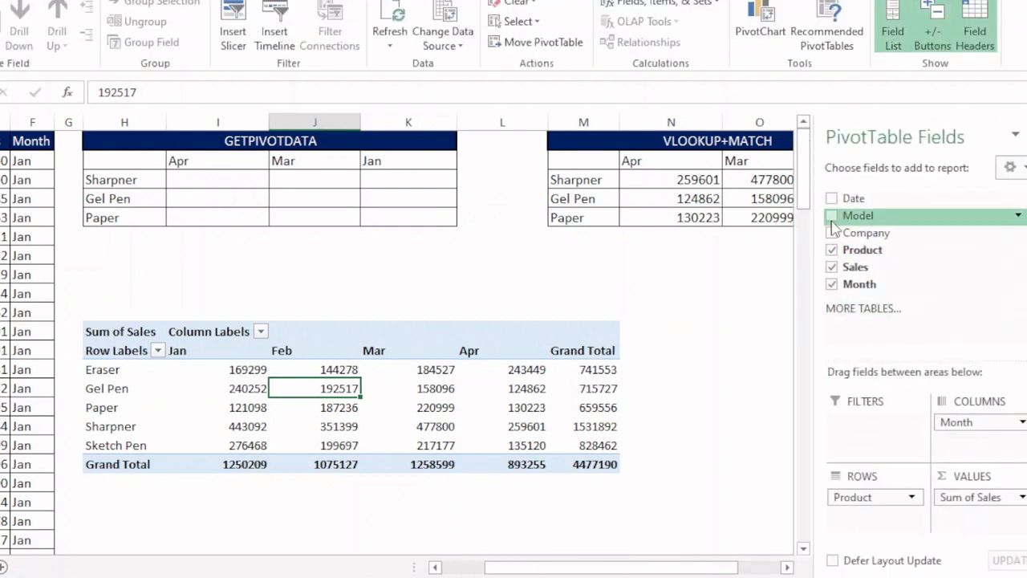
pyautogui.click(832, 198)
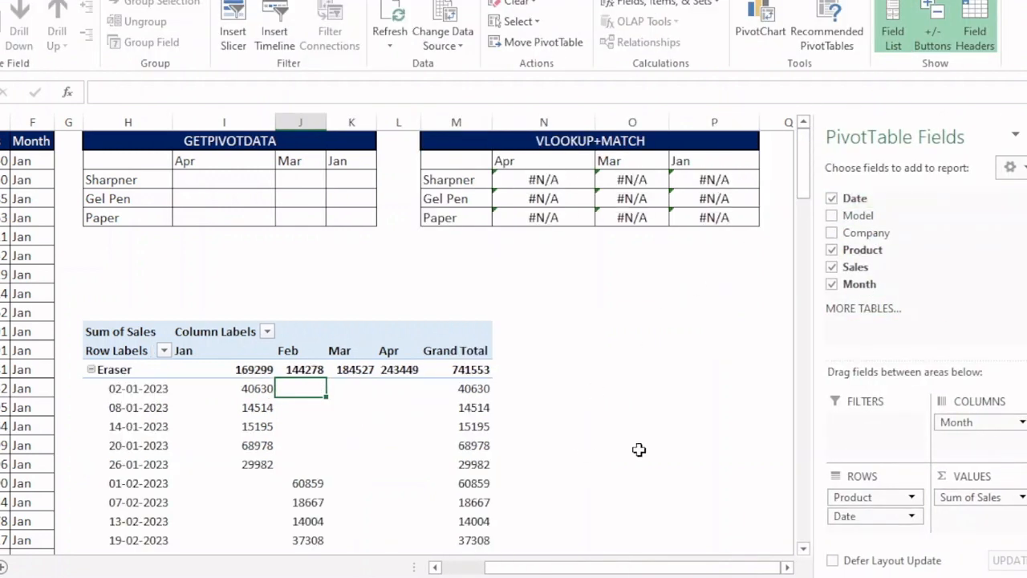
pyautogui.click(367, 407)
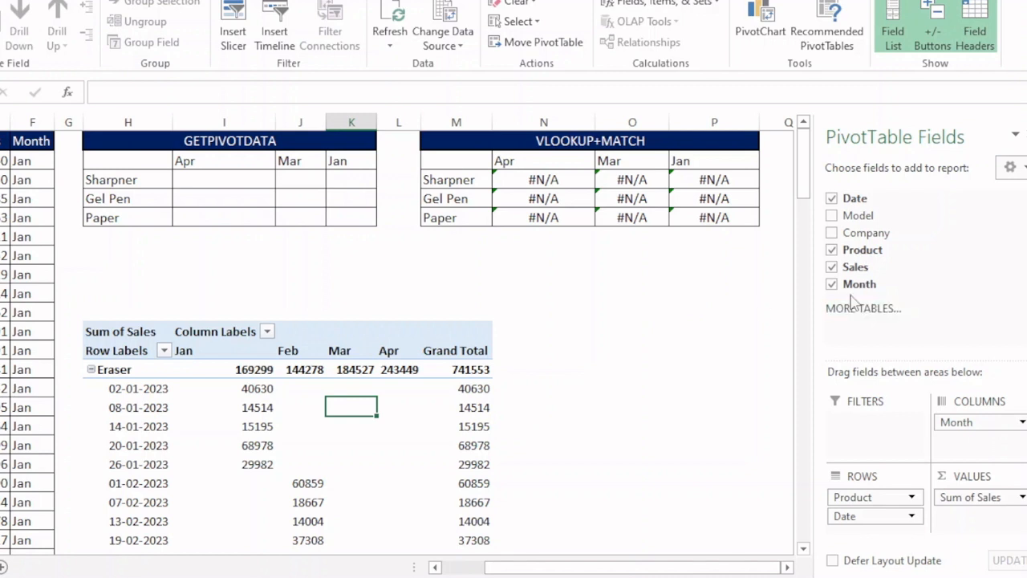
pyautogui.click(832, 198)
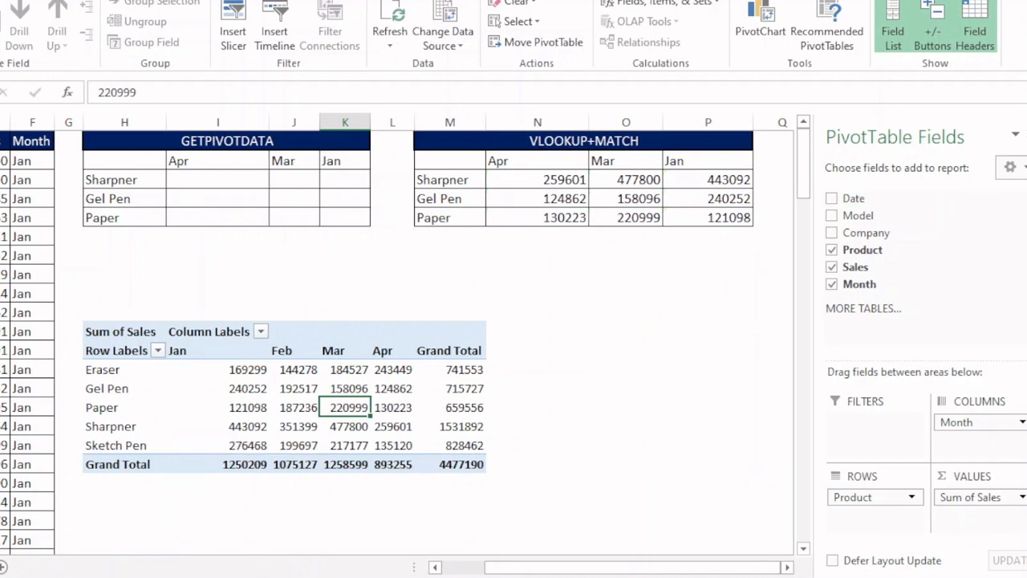
pyautogui.click(1026, 134)
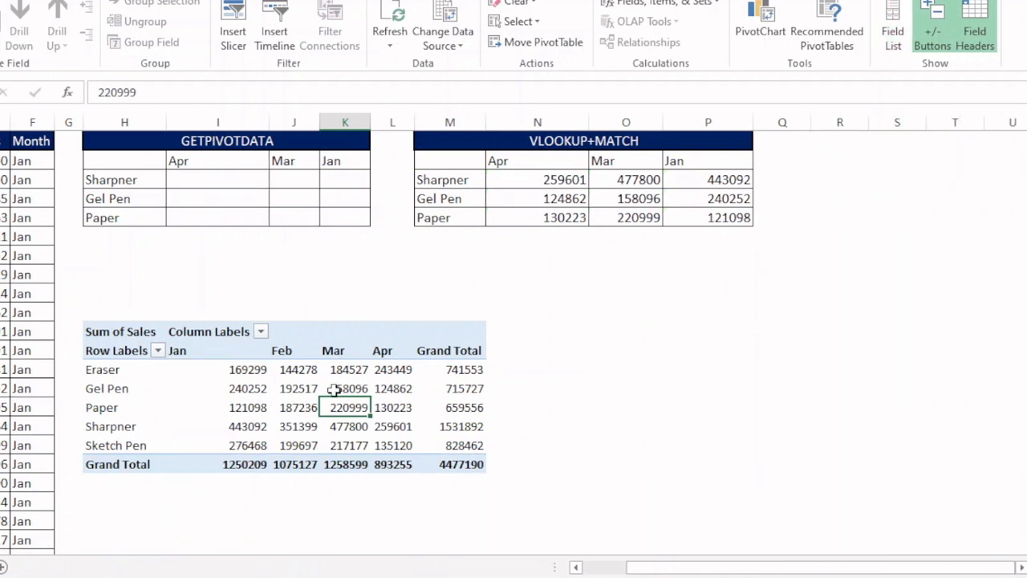
# - Widen column J of the GETPIVOTDATA table
pyautogui.moveTo(665, 566); pyautogui.dragTo(647, 568)
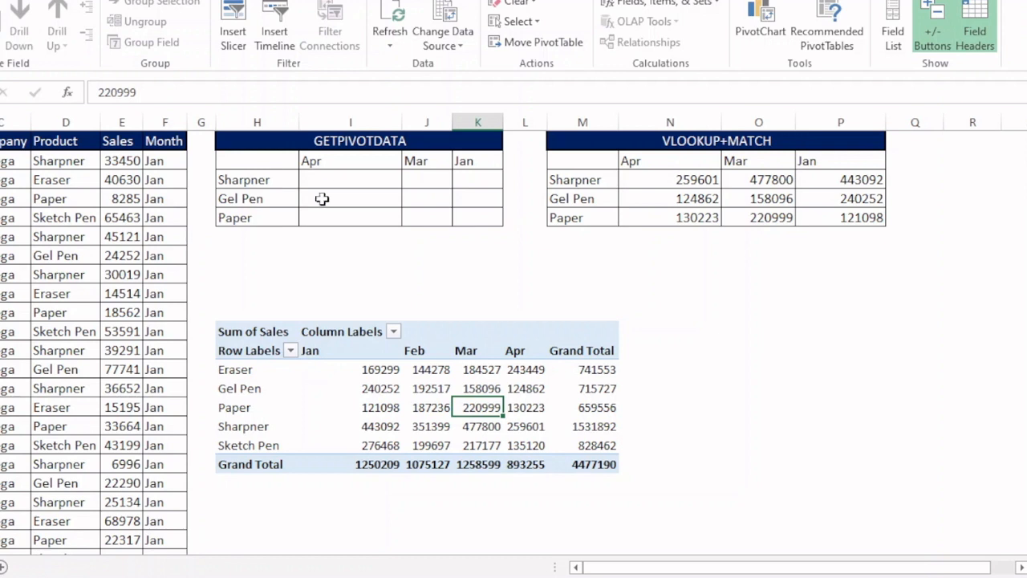
pyautogui.click(353, 193)
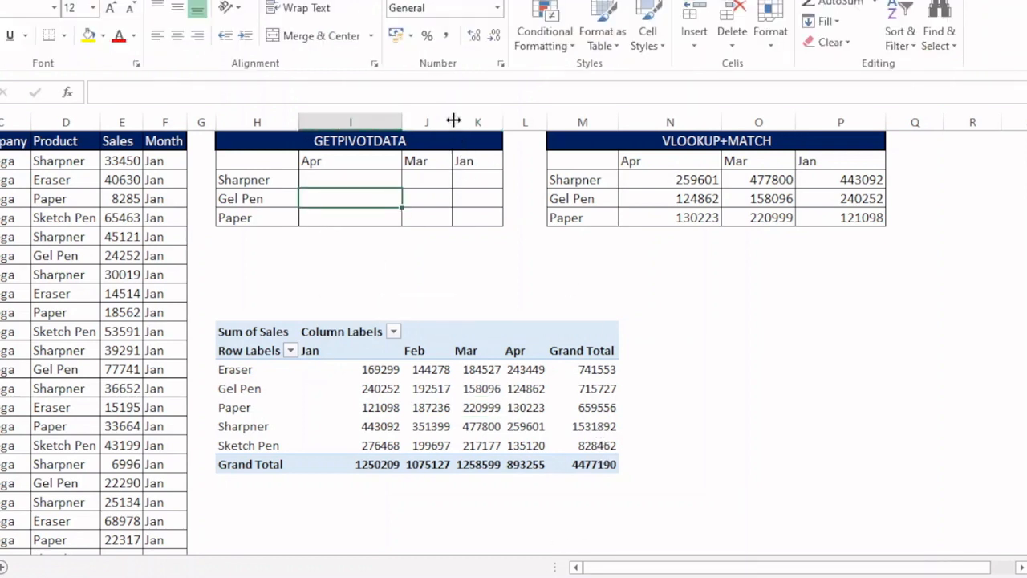
pyautogui.moveTo(451, 122); pyautogui.dragTo(651, 120)
# - In the Sharpner/Apr cell of the GETPIVOTDATA table, start a GETPIVOTDATA formula
pyautogui.click(367, 180)
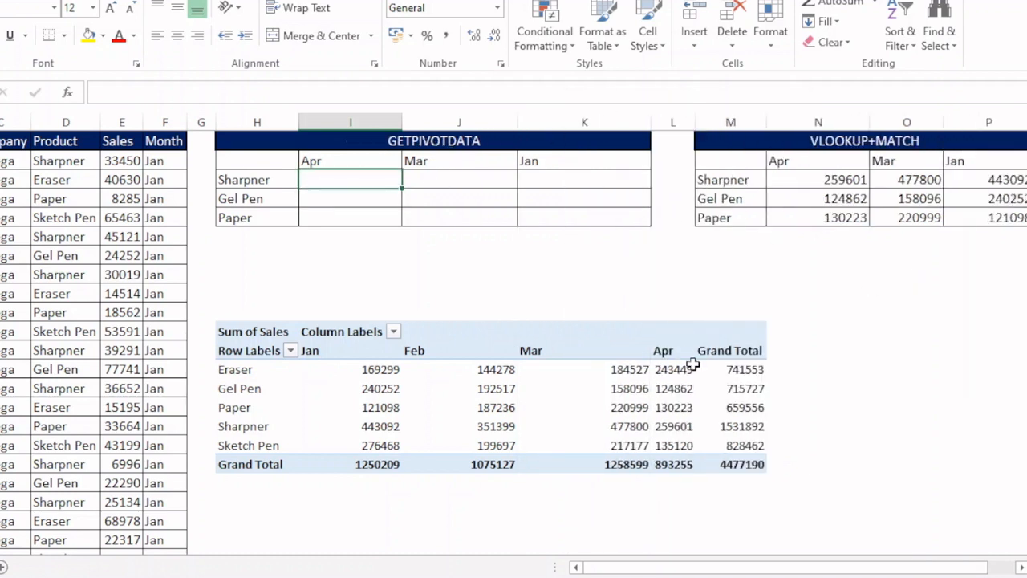
pyautogui.moveTo(692, 365)
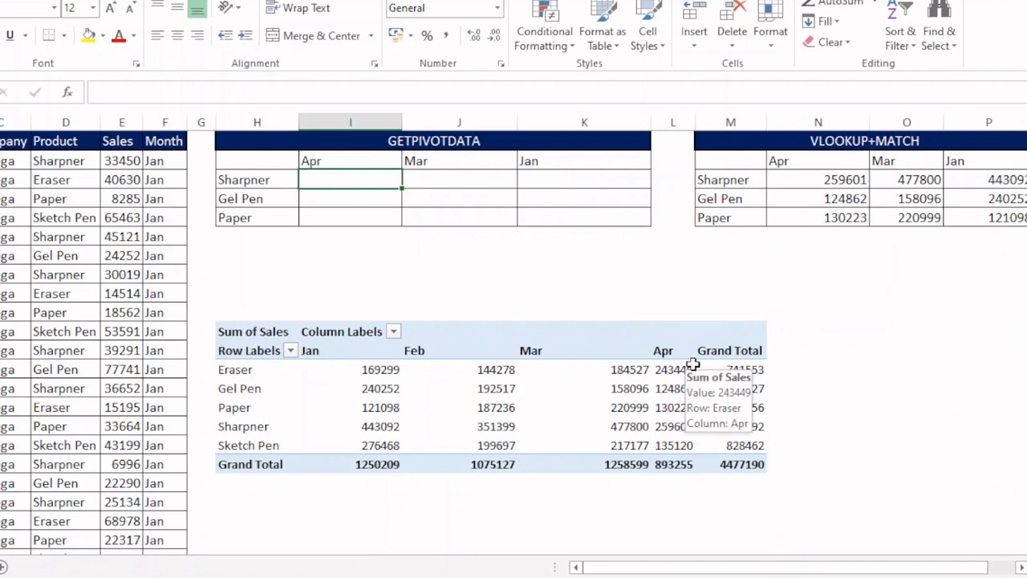
pyautogui.write('=get')
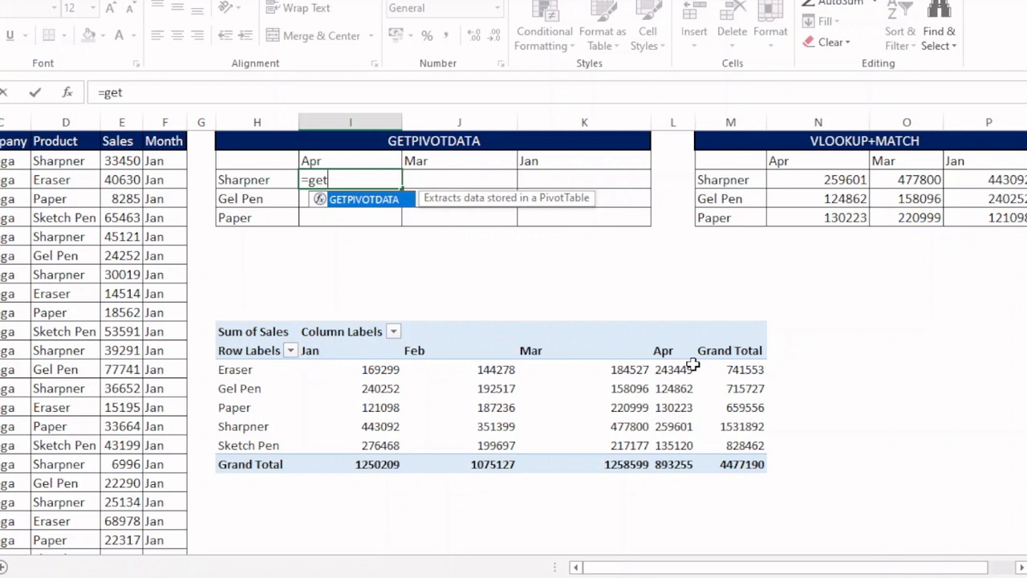
pyautogui.press('Tab')
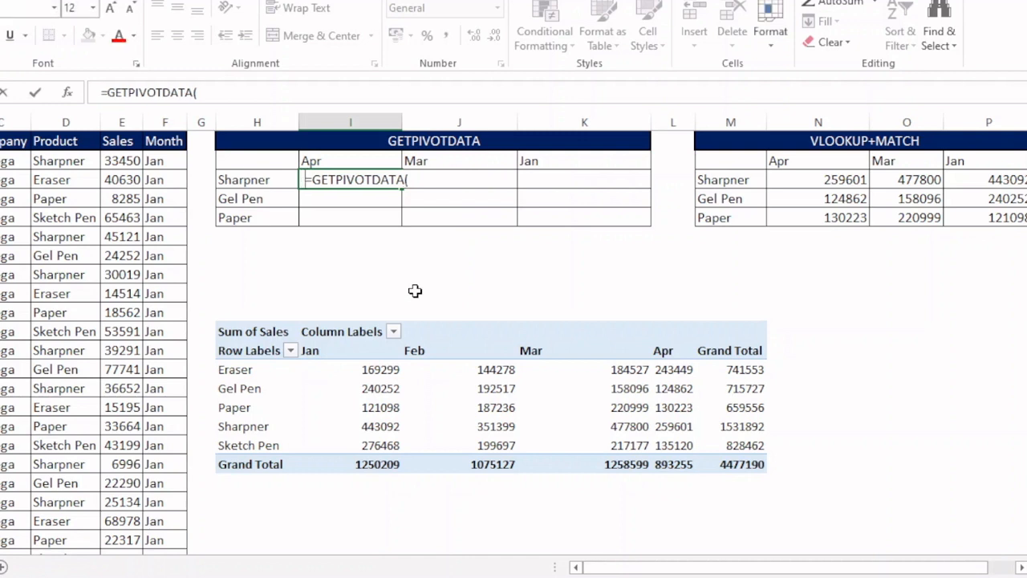
pyautogui.click(413, 276)
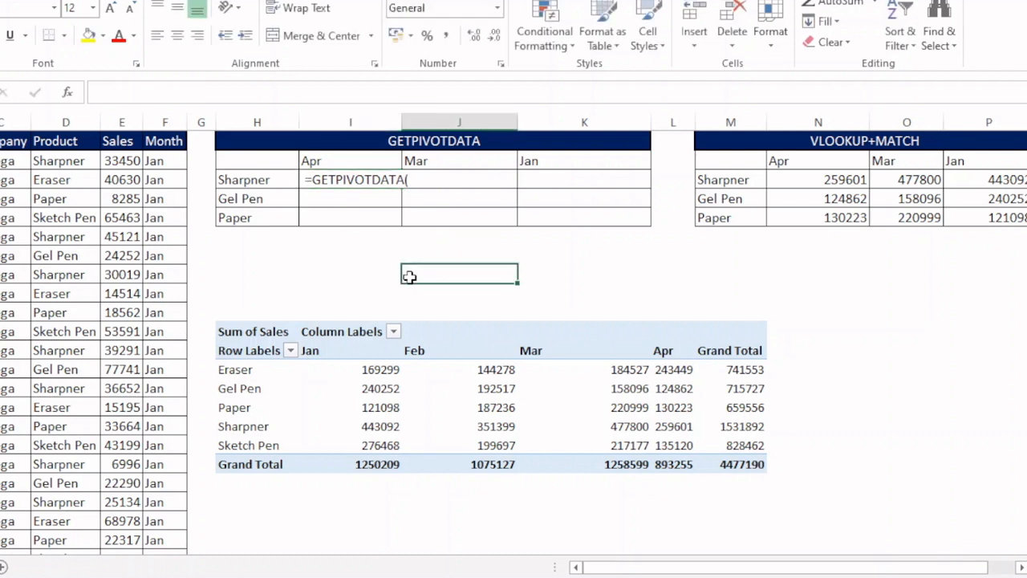
pyautogui.click(474, 386)
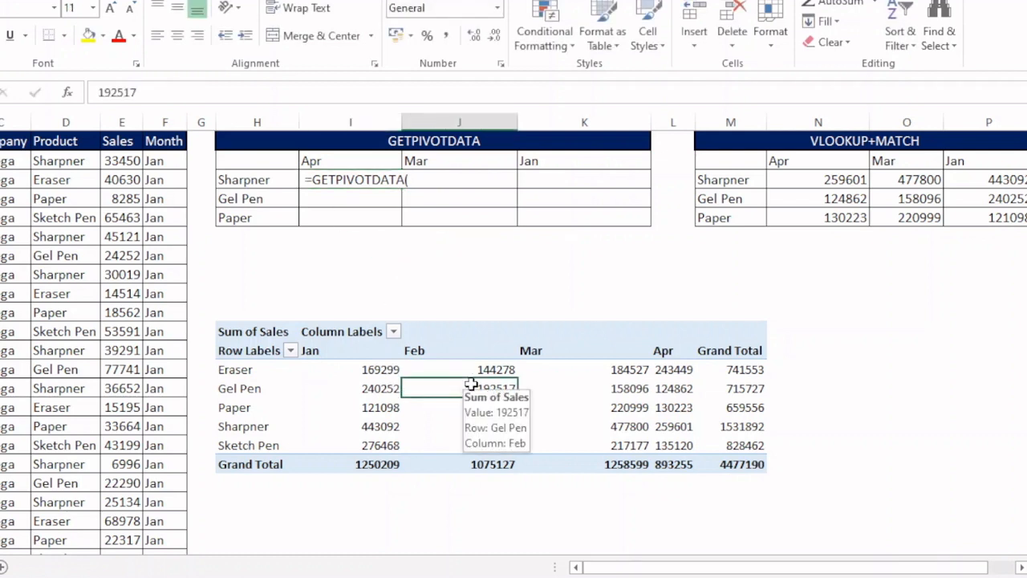
# - Remove the Sales field from the pivot table's values
pyautogui.click(612, 0)
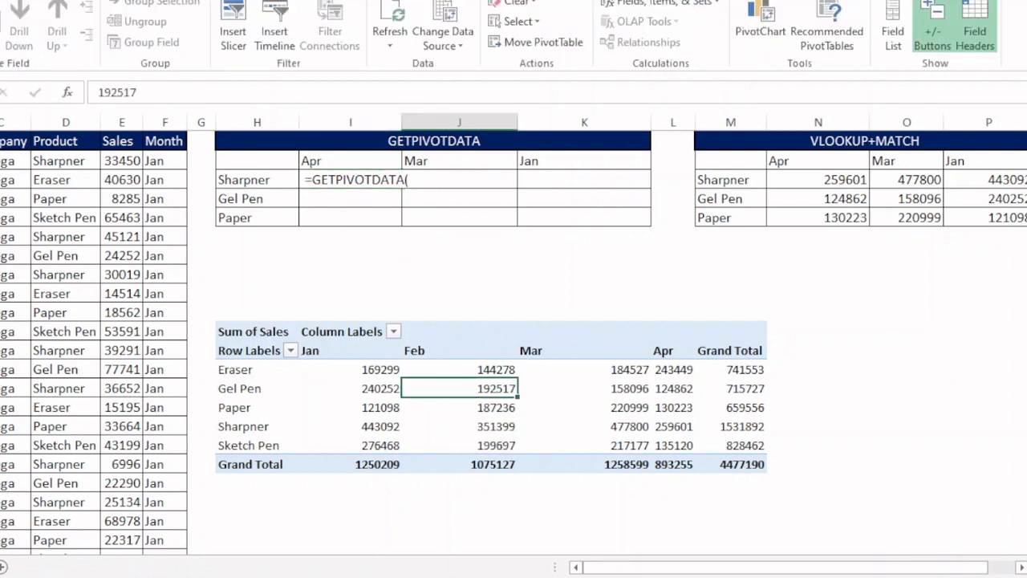
pyautogui.click(902, 48)
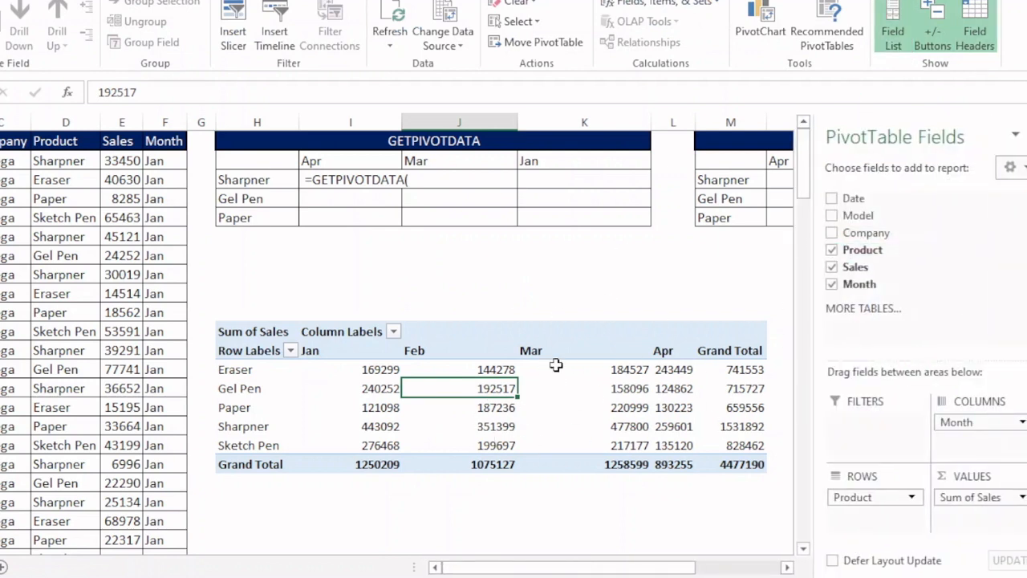
pyautogui.click(831, 266)
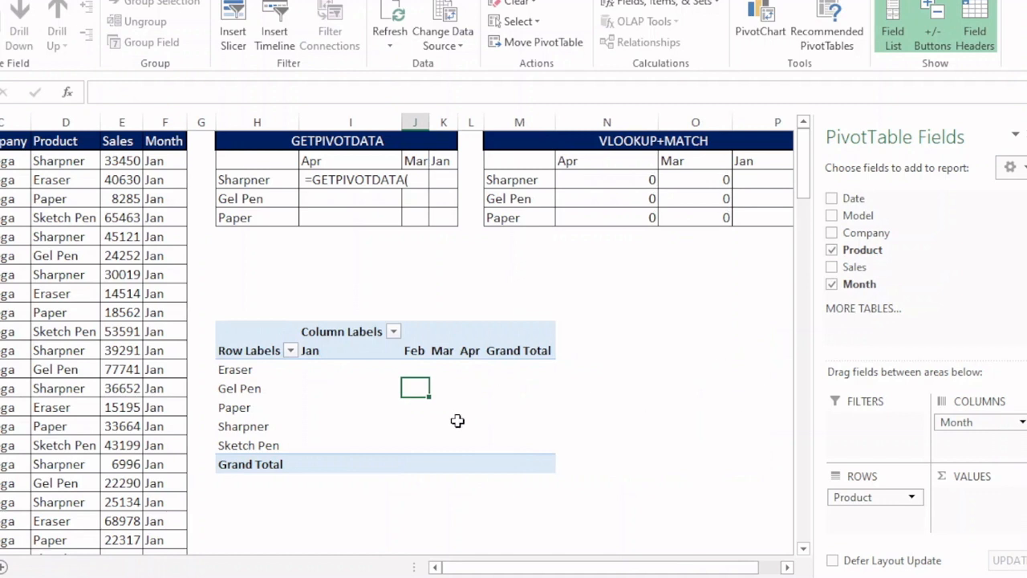
# - Add the Sales field back to the pivot table's values
pyautogui.click(832, 268)
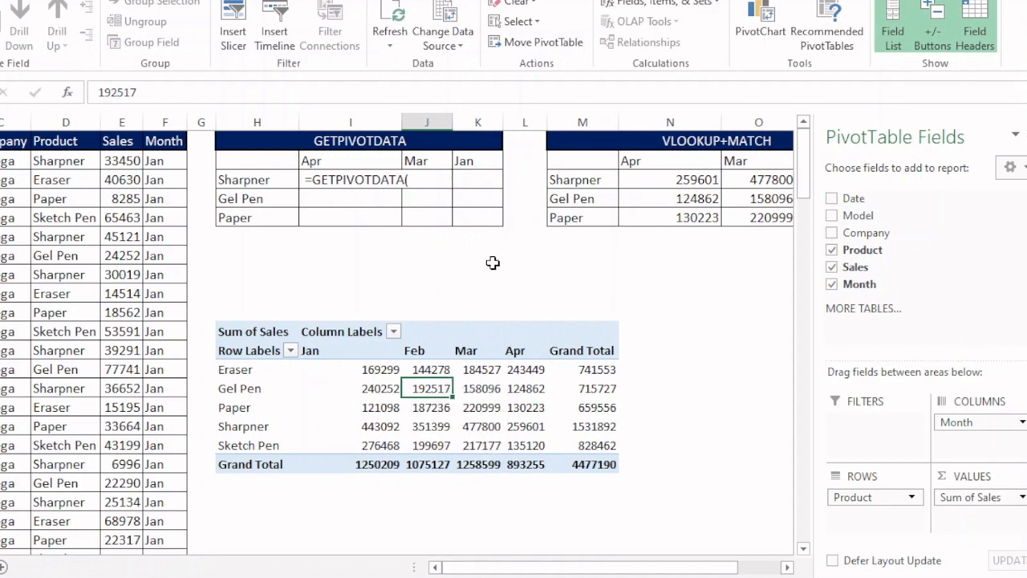
pyautogui.moveTo(467, 394)
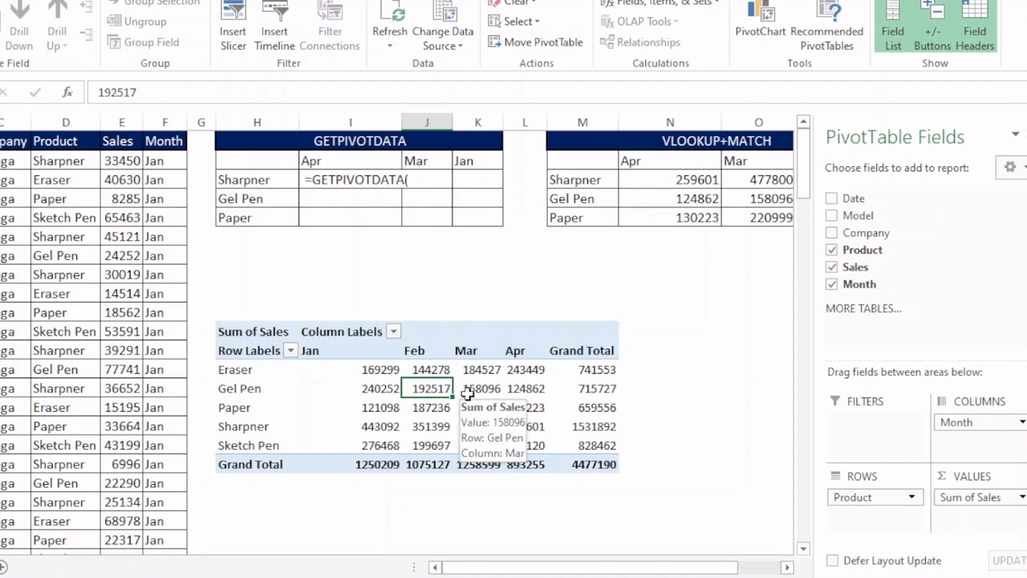
pyautogui.click(831, 267)
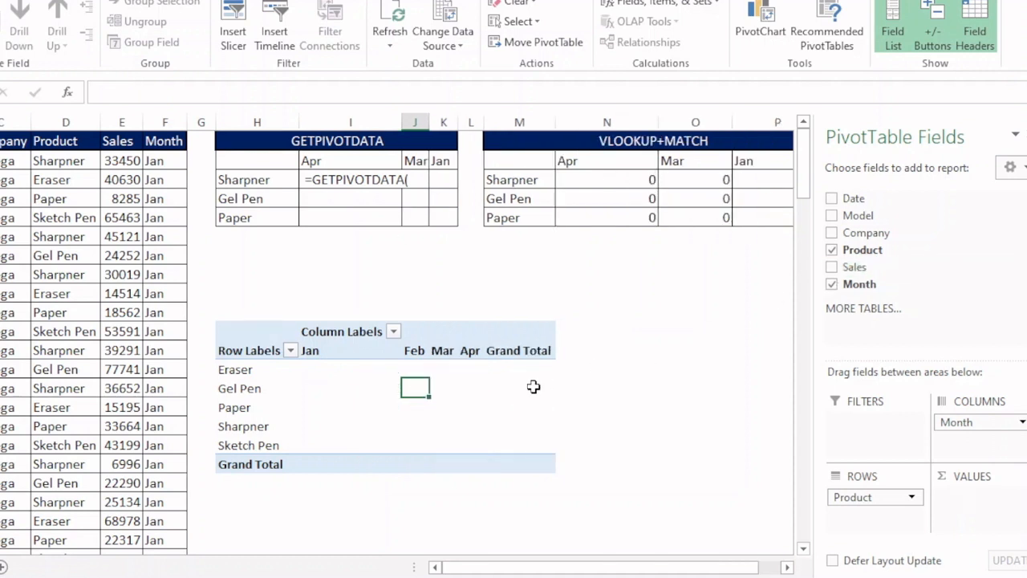
pyautogui.click(832, 266)
pyautogui.moveTo(472, 389)
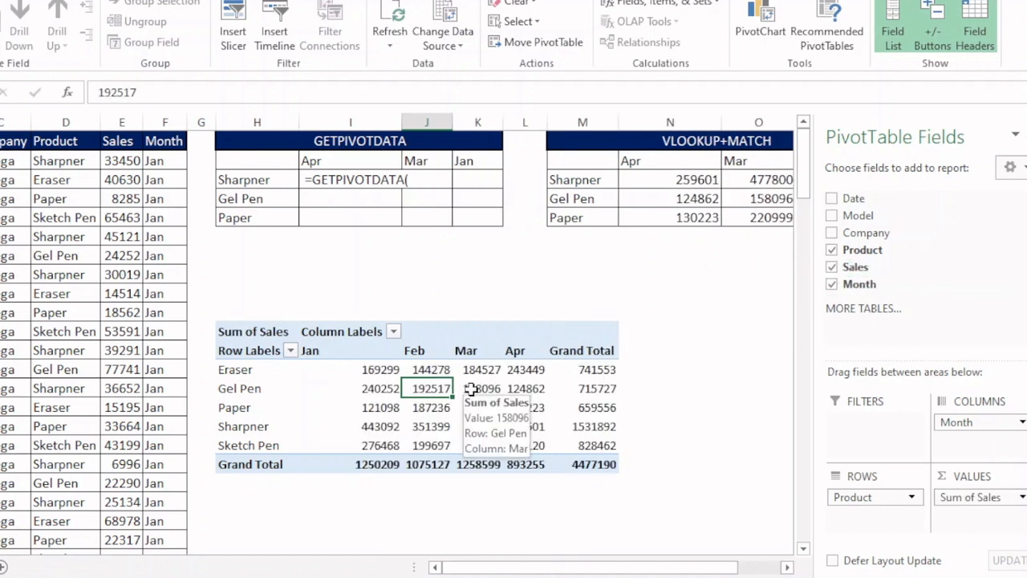
# - Enter "sales" as the data field argument of the GETPIVOTDATA formula in the Sharpner/Apr cell
pyautogui.click(1026, 134)
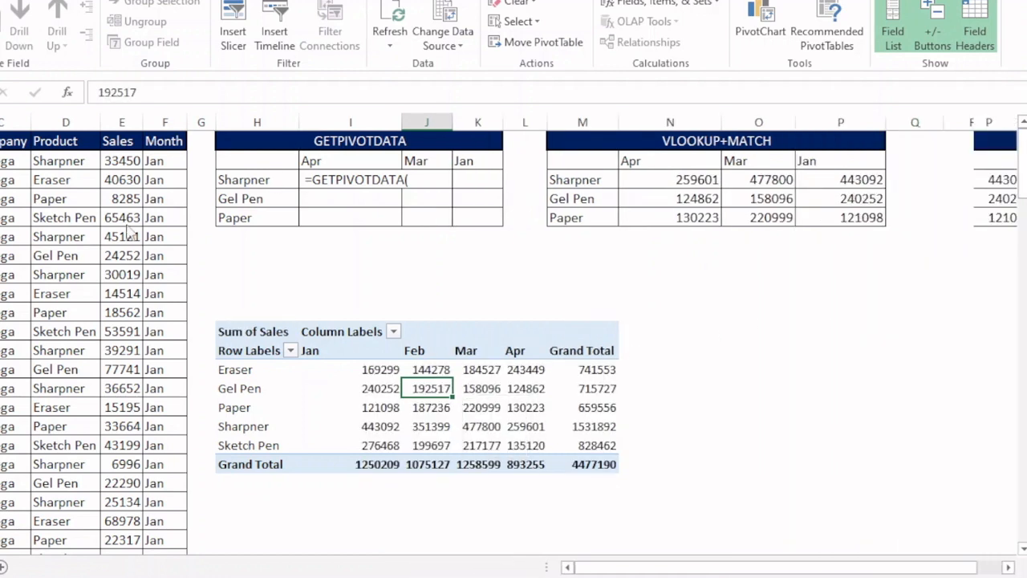
pyautogui.click(333, 182)
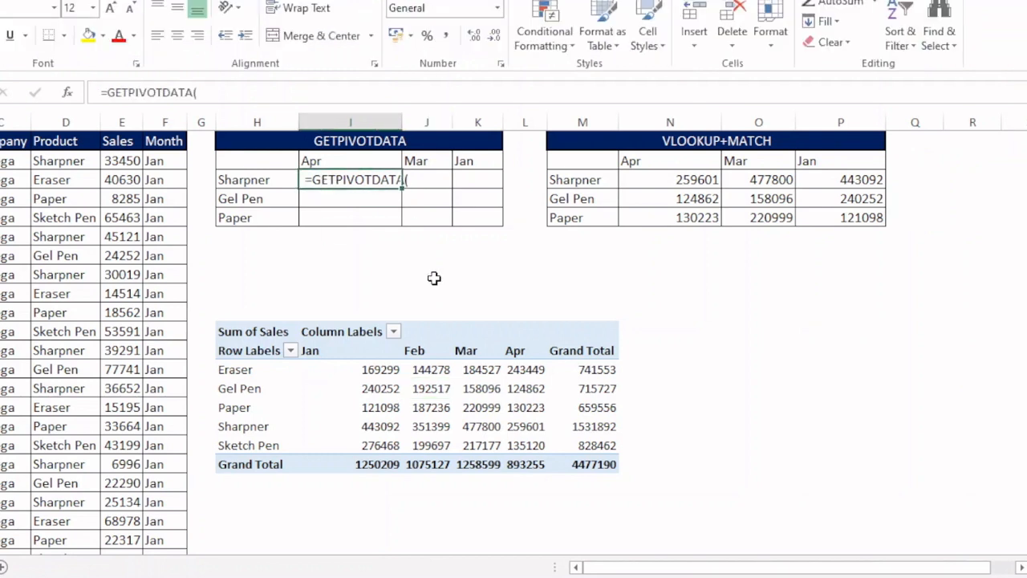
pyautogui.press('F2')
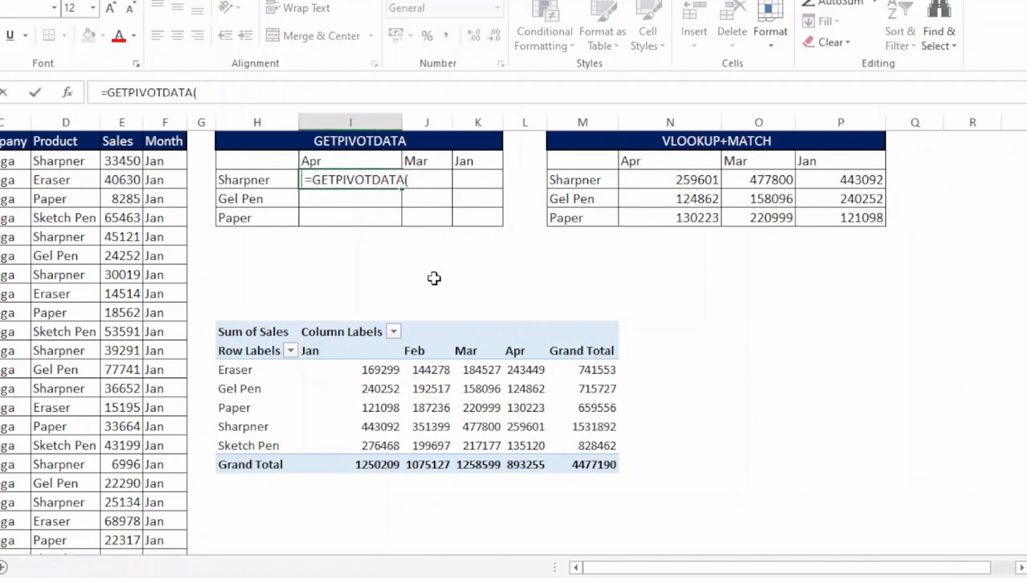
pyautogui.press('Delete')
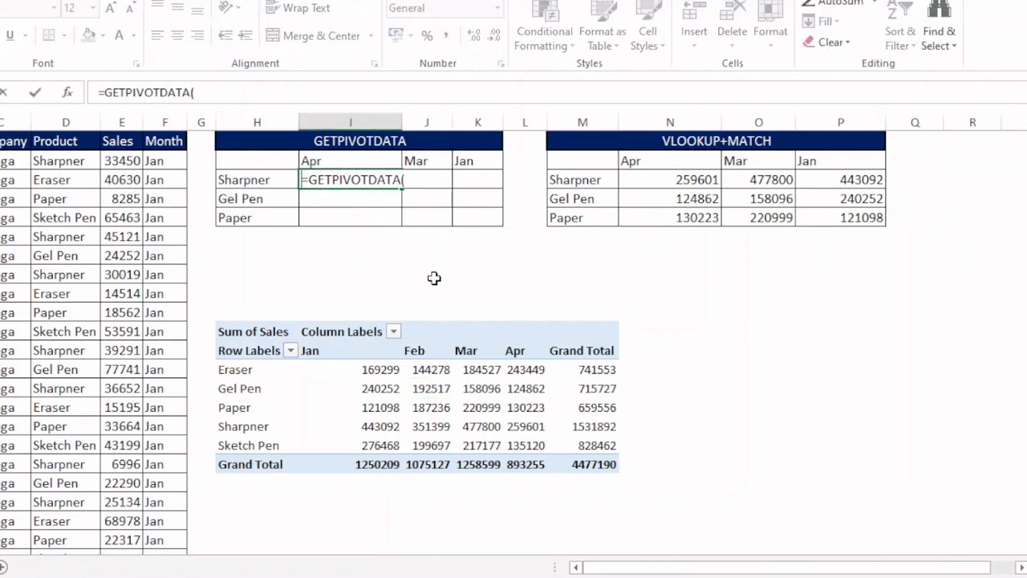
pyautogui.press('End')
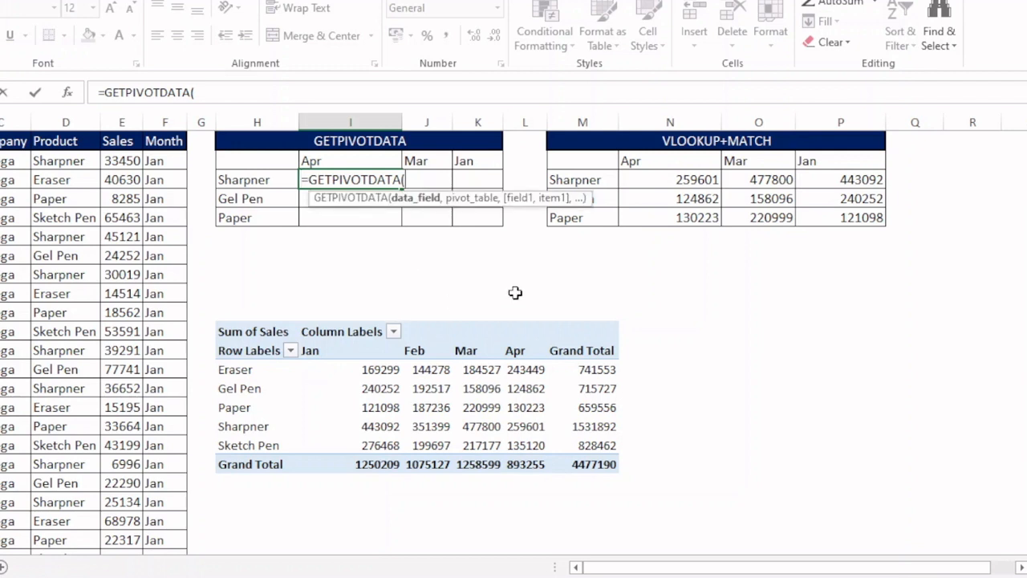
pyautogui.write('"sales"')
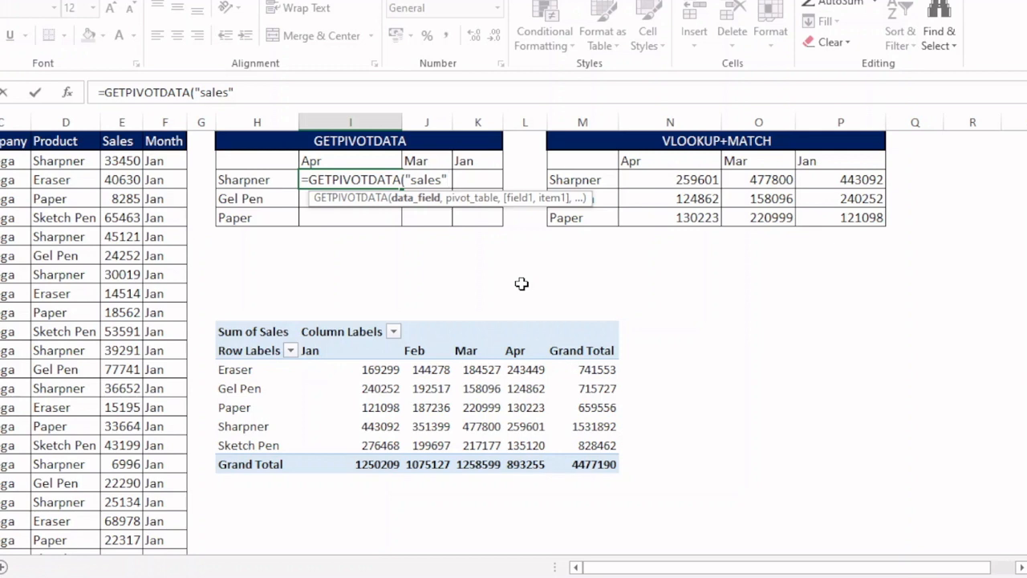
pyautogui.write(',')
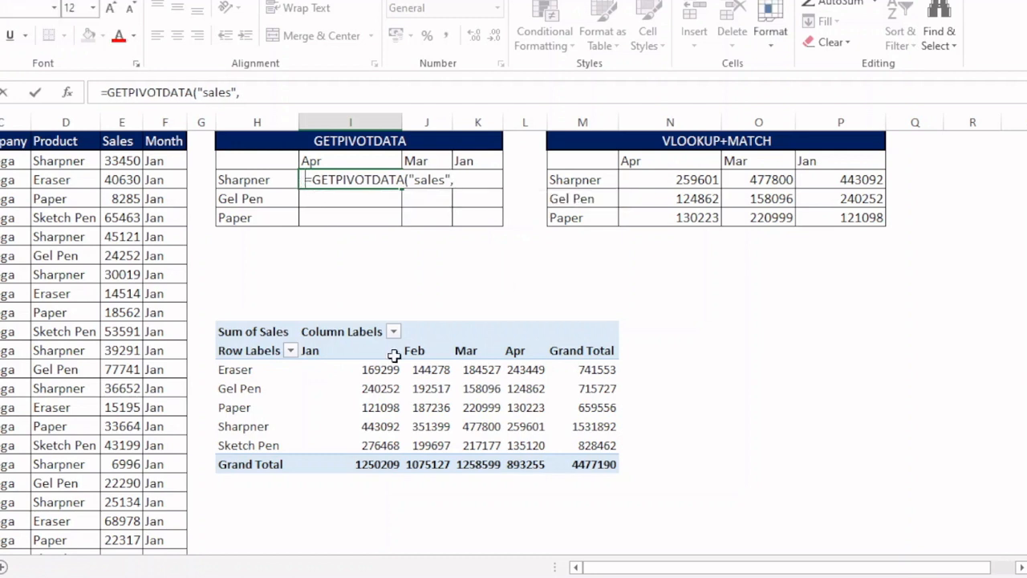
pyautogui.press('Return')
# - Remove the Product and Month fields from the pivot table, leaving only the Sales total
pyautogui.click(395, 293)
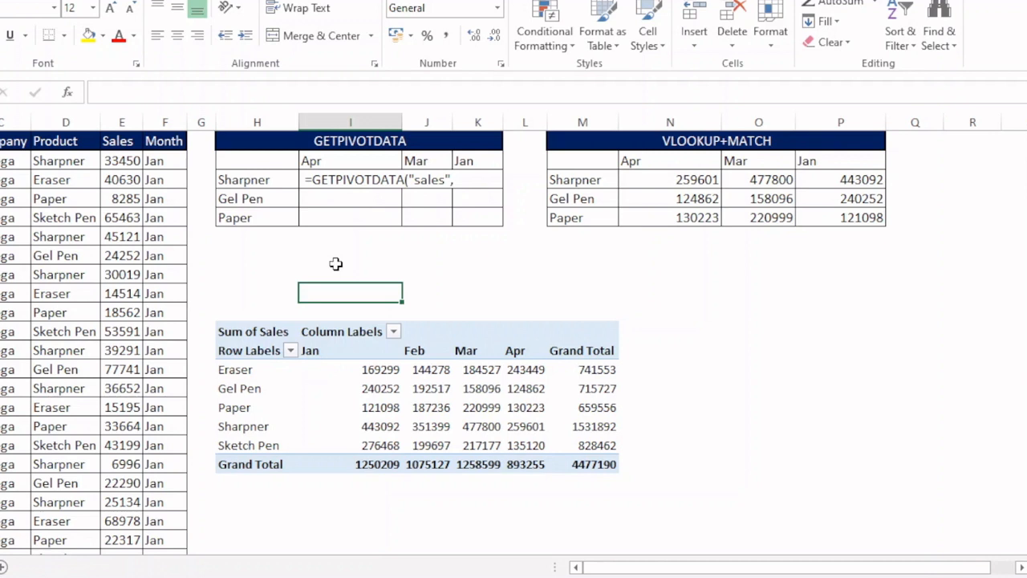
pyautogui.click(265, 333)
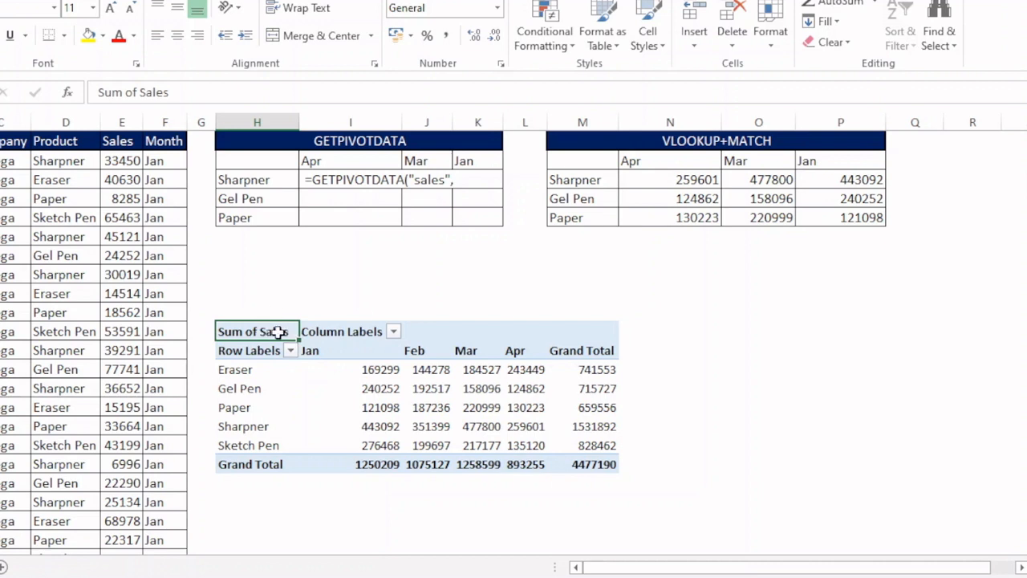
pyautogui.click(593, 2)
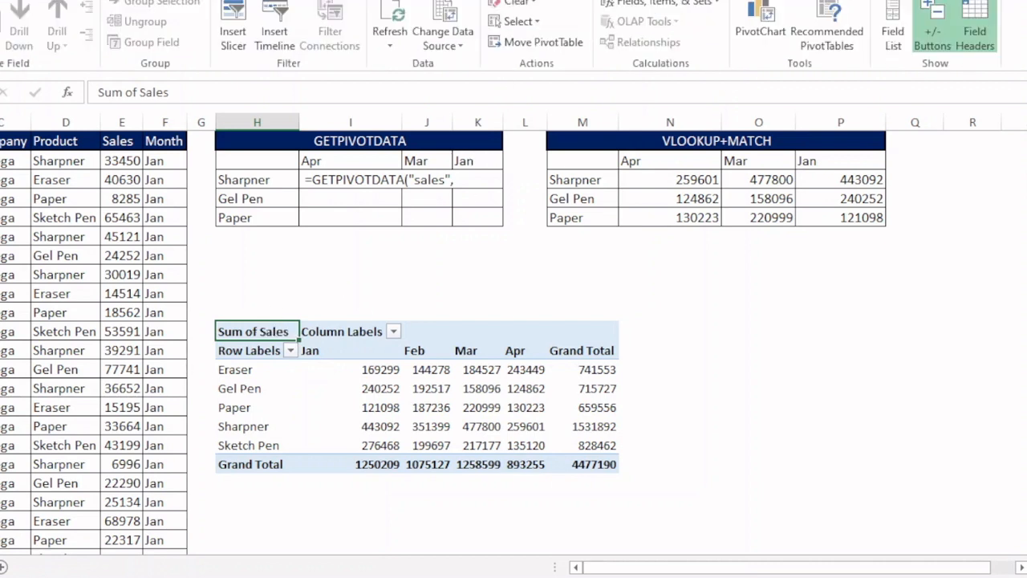
pyautogui.click(890, 43)
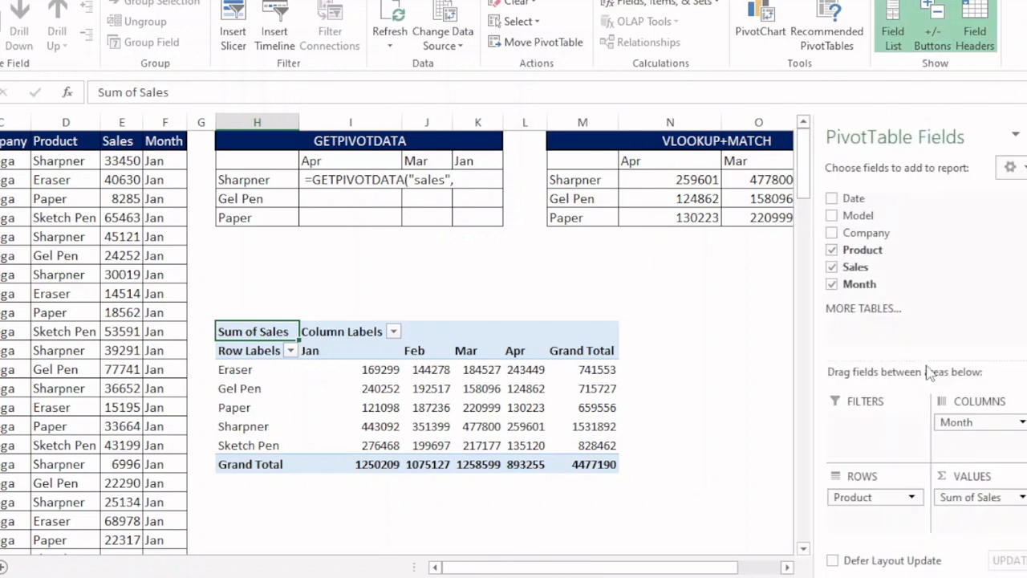
pyautogui.click(832, 250)
pyautogui.click(832, 284)
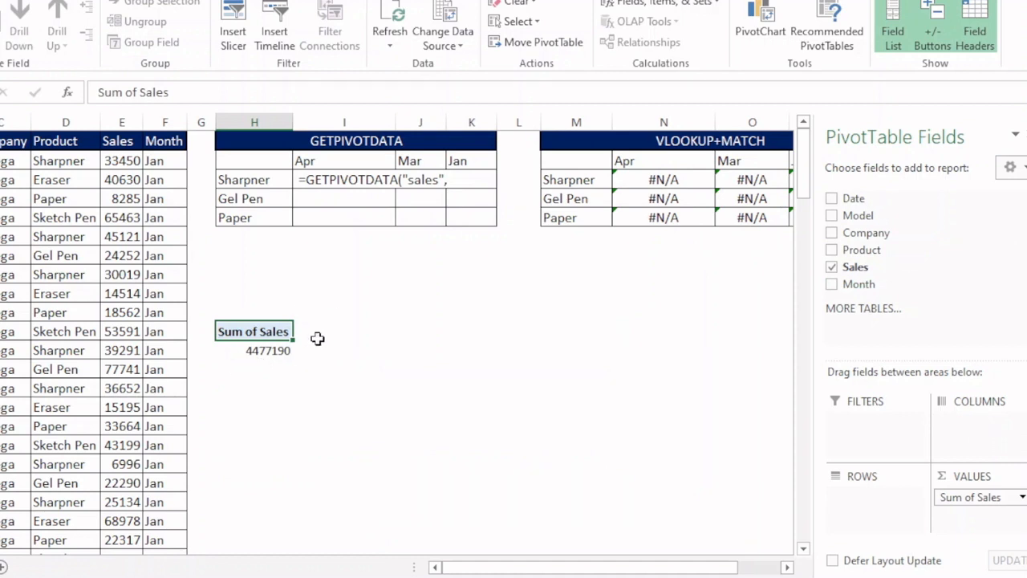
# - Drill into the pivot table's grand total to view its source records, then return to the pivot sheet
pyautogui.click(269, 351)
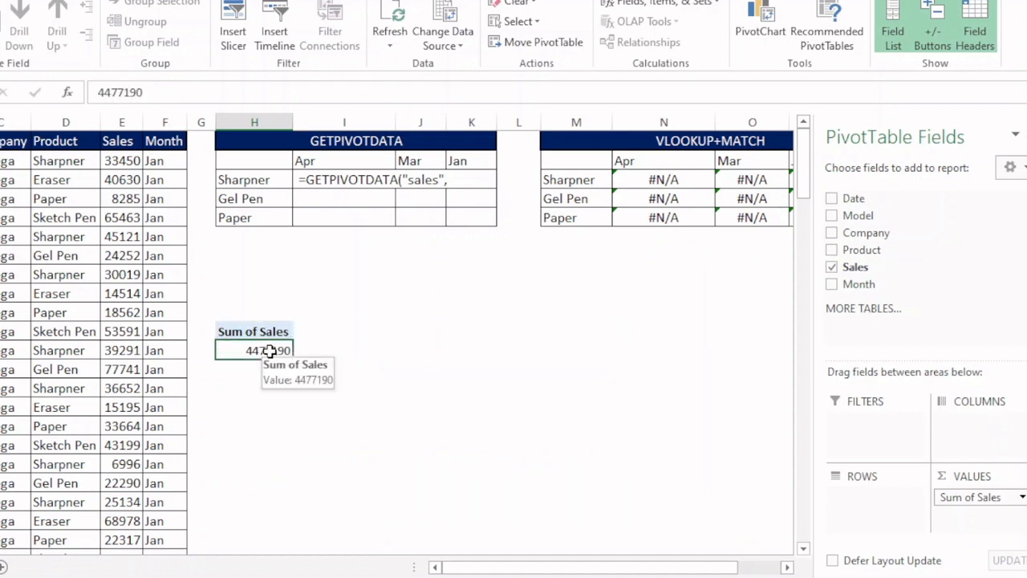
pyautogui.doubleClick(270, 350)
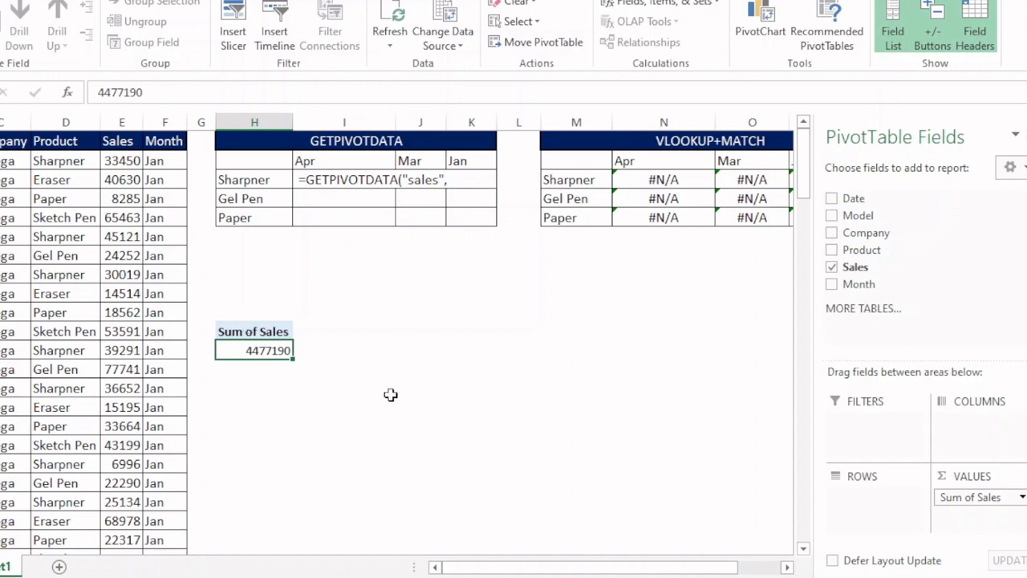
pyautogui.hotkey('ctrl', 'z')
pyautogui.click(479, 336)
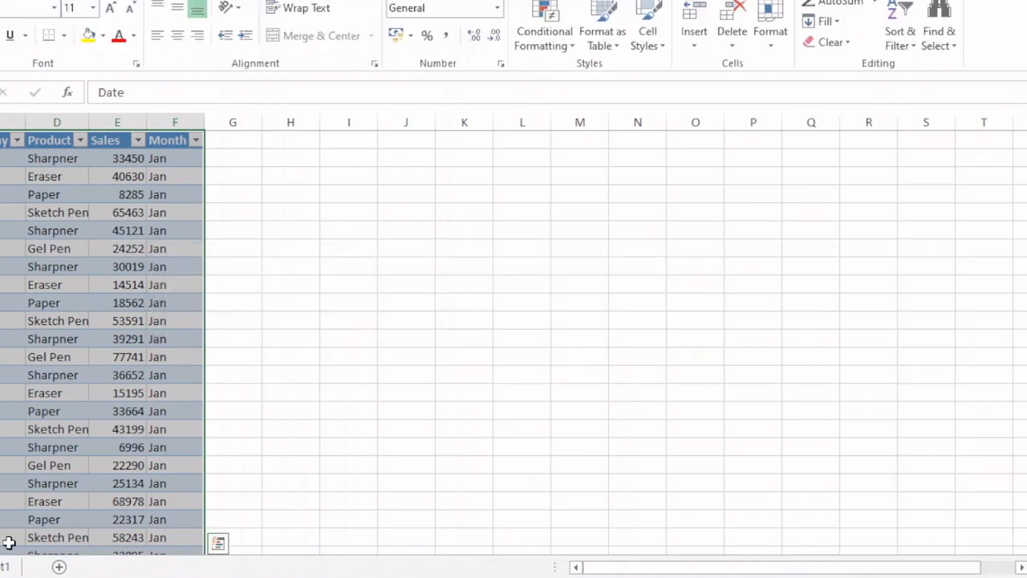
pyautogui.click(6, 565)
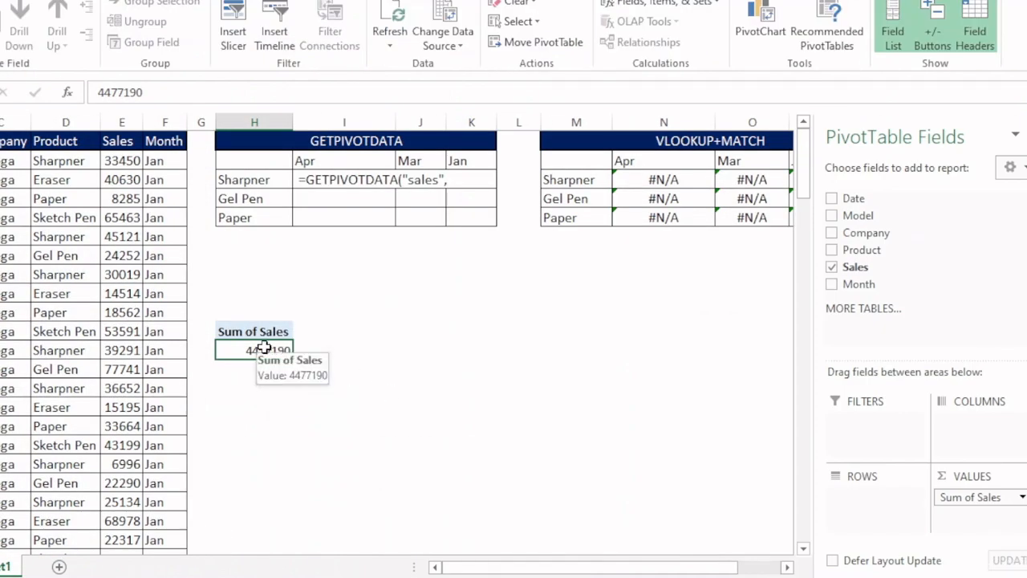
# - Add Product back to the pivot table's rows and Month to its columns
pyautogui.click(832, 250)
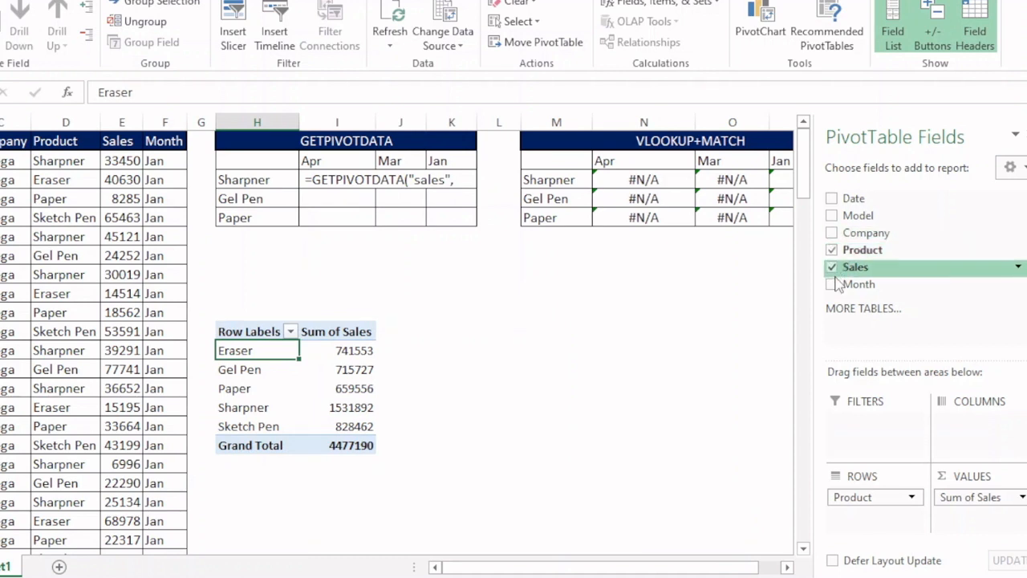
pyautogui.moveTo(852, 286); pyautogui.dragTo(945, 403)
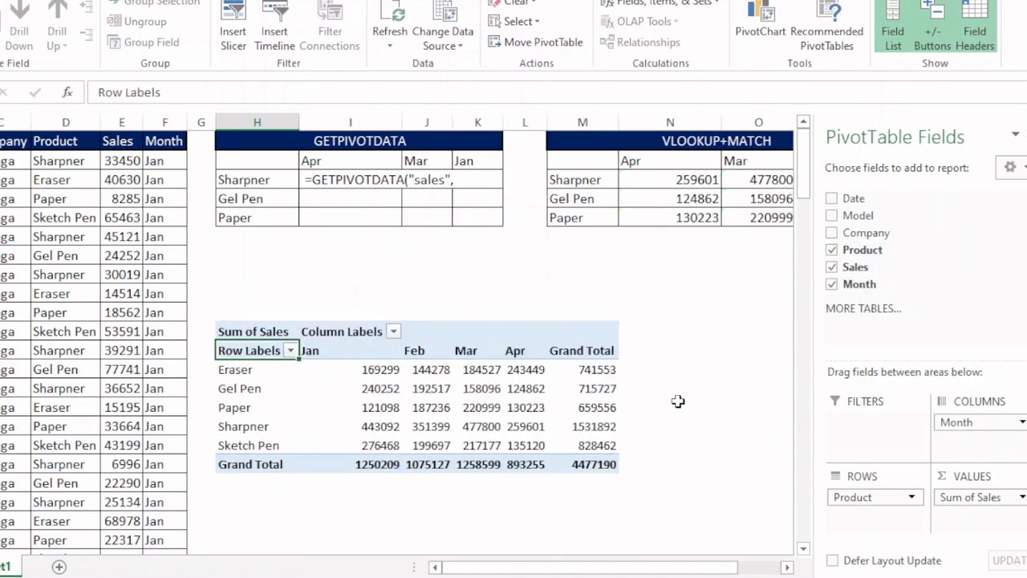
pyautogui.click(679, 406)
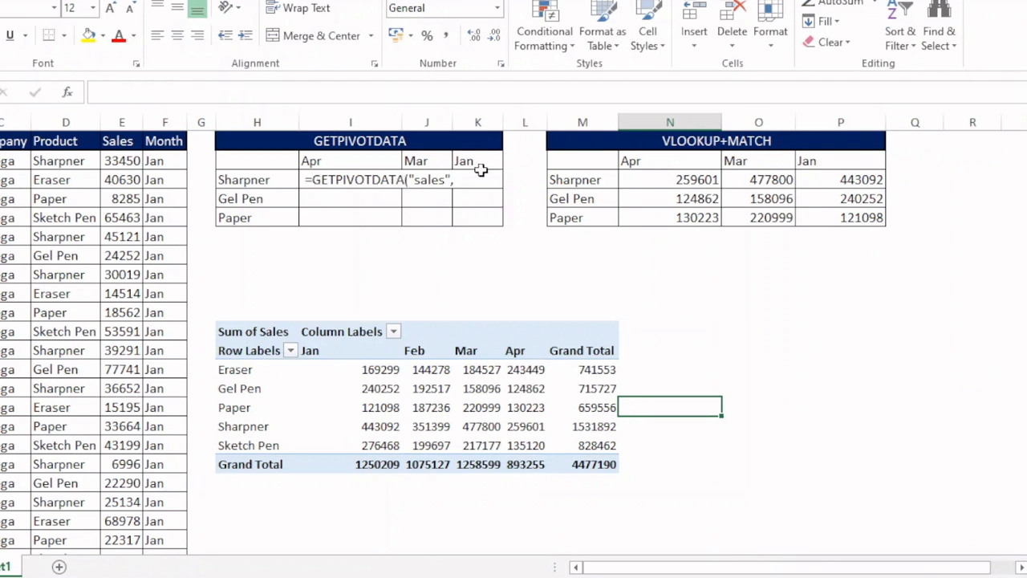
# - Widen column J of the GETPIVOTDATA table
pyautogui.moveTo(453, 122); pyautogui.dragTo(594, 132)
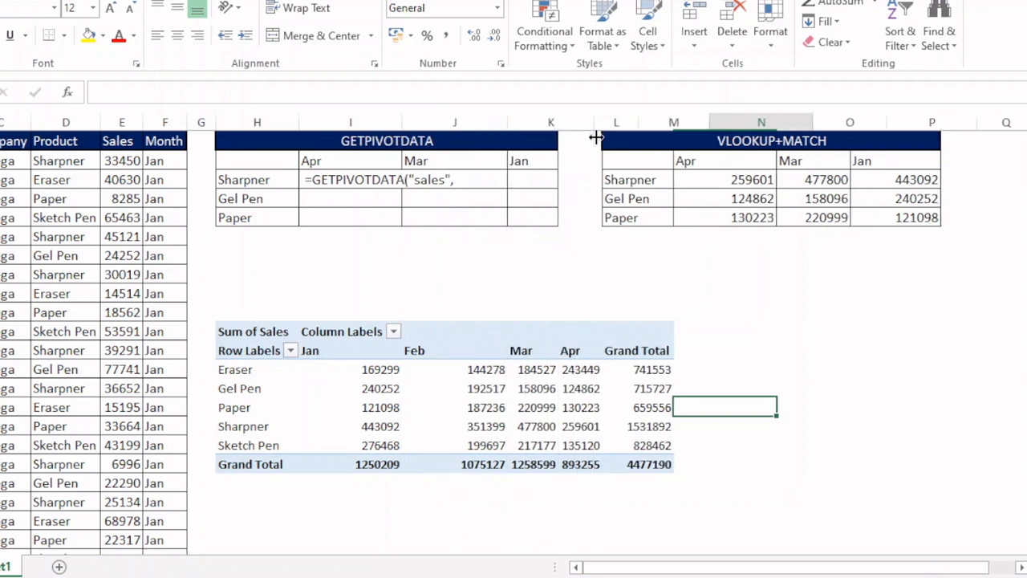
pyautogui.click(252, 331)
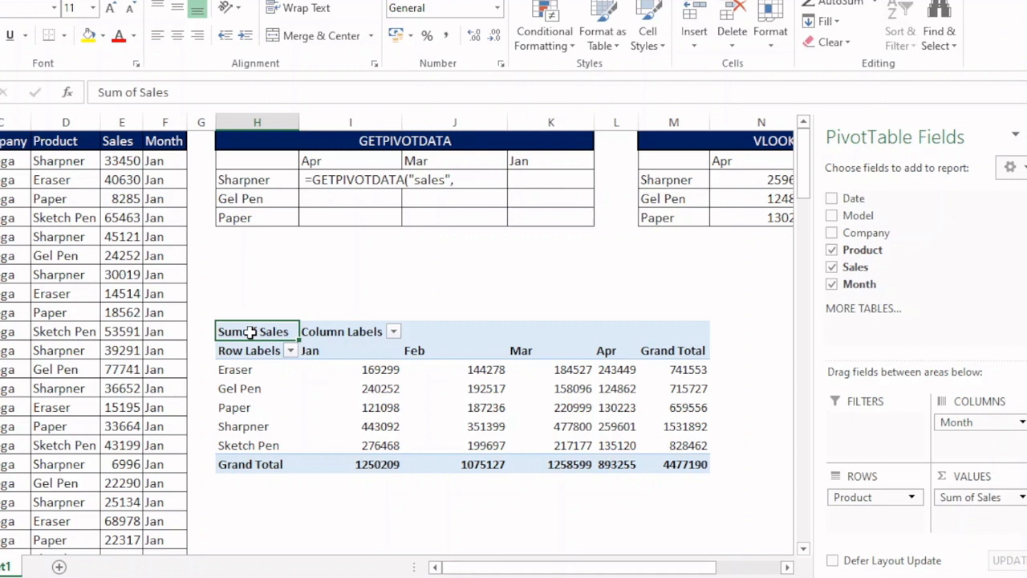
# - Add the absolute reference $H$11 to the pivot table's Sum of Sales cell as the GETPIVOTDATA pivot_table argument
pyautogui.click(325, 178)
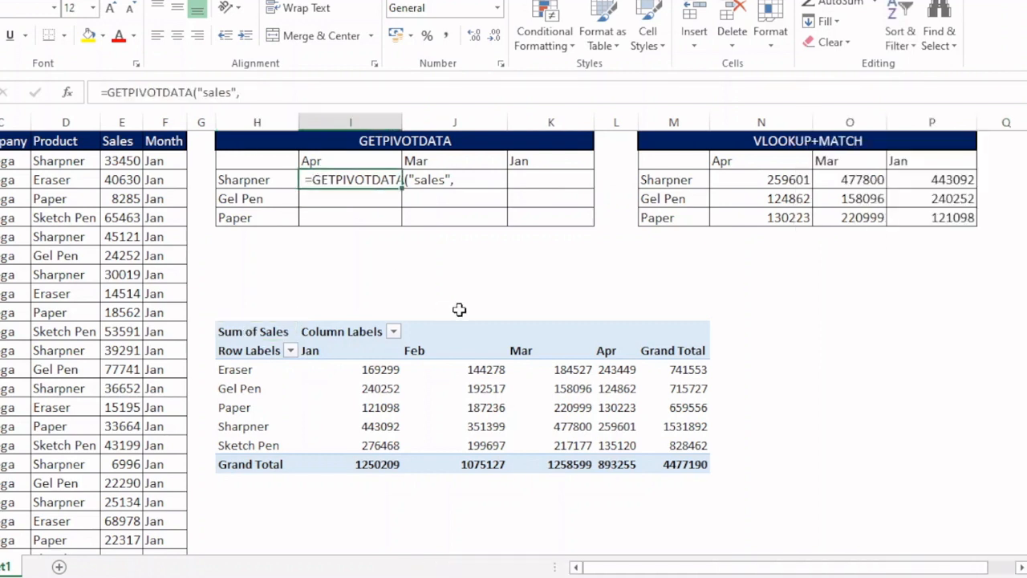
pyautogui.press('F2')
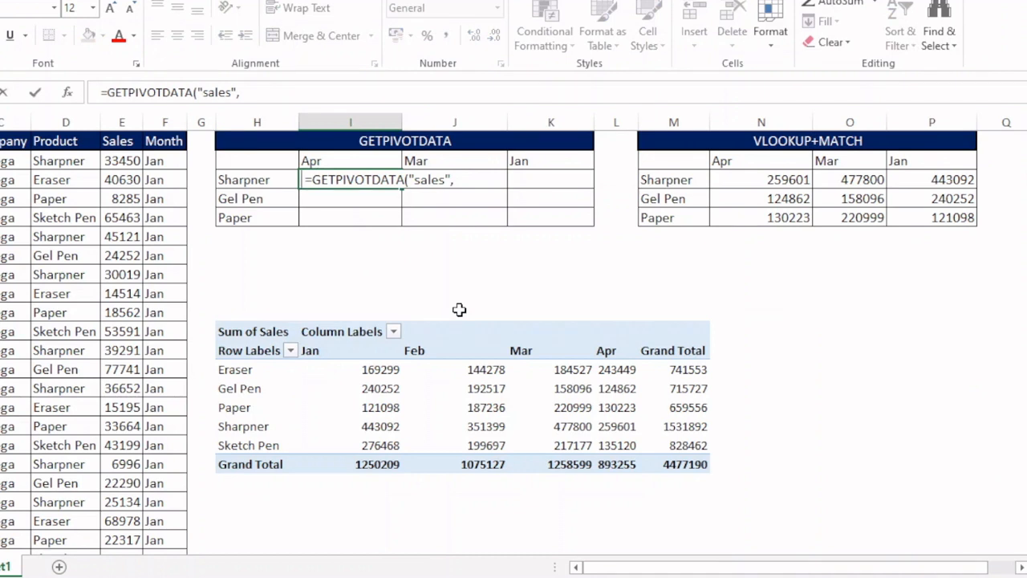
pyautogui.press('Delete')
pyautogui.press('End')
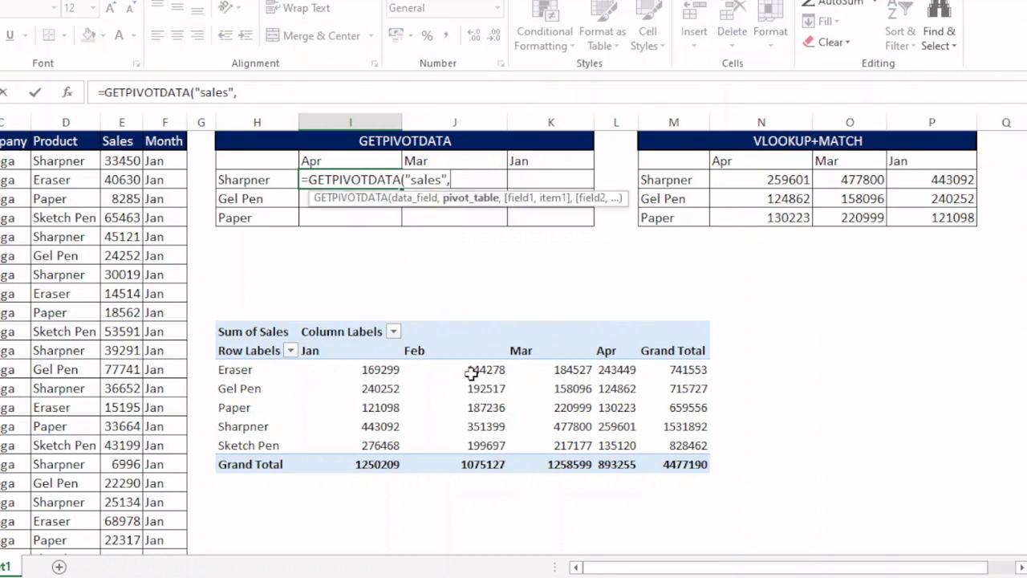
pyautogui.click(253, 332)
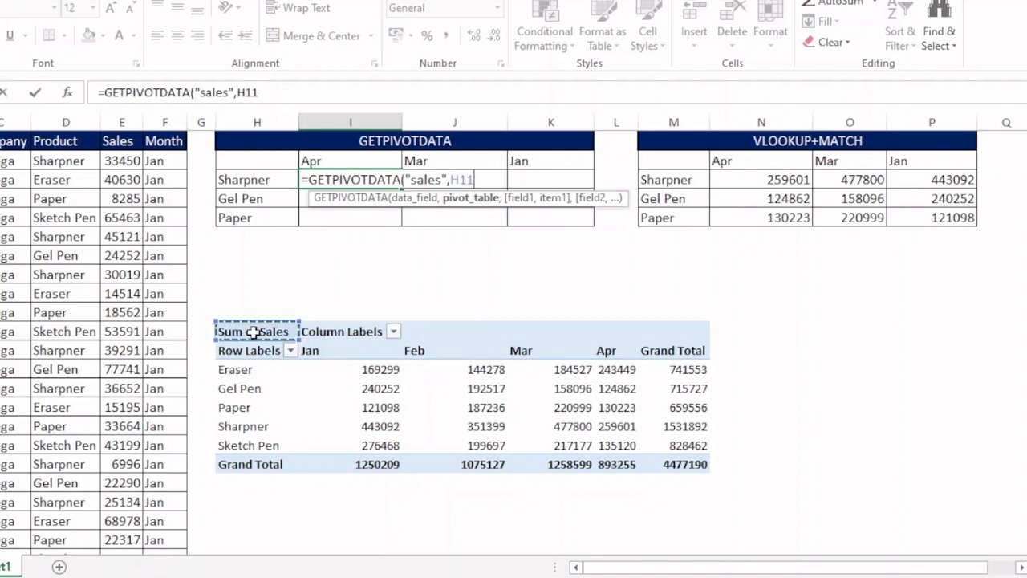
pyautogui.press('F4')
pyautogui.write(',')
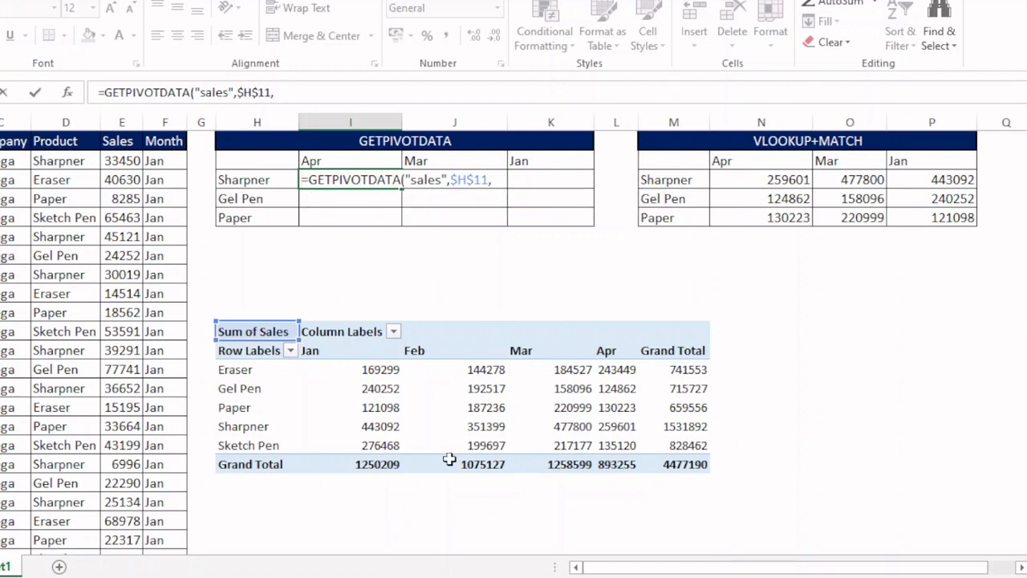
pyautogui.click(553, 388)
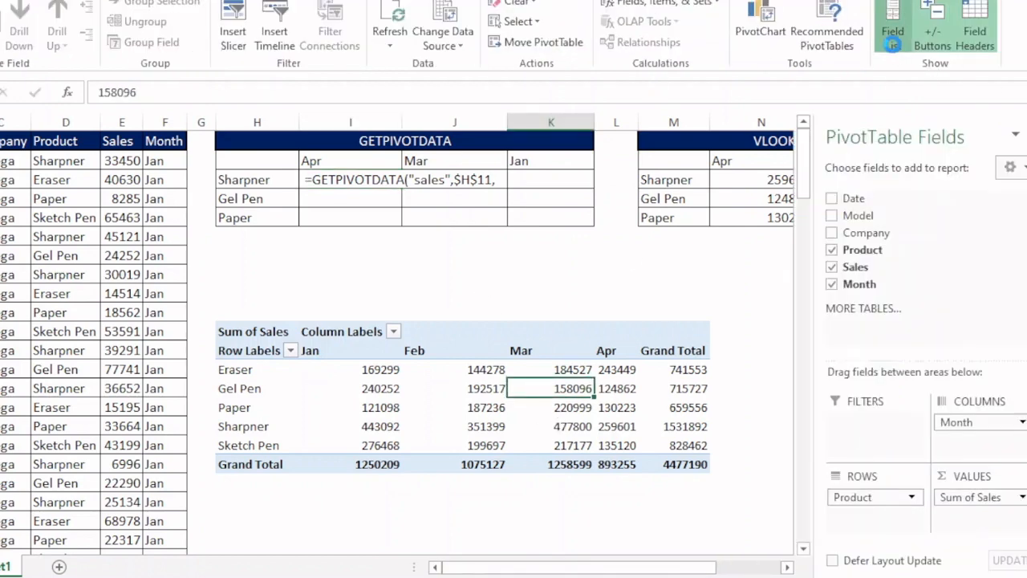
pyautogui.click(893, 32)
pyautogui.click(893, 32)
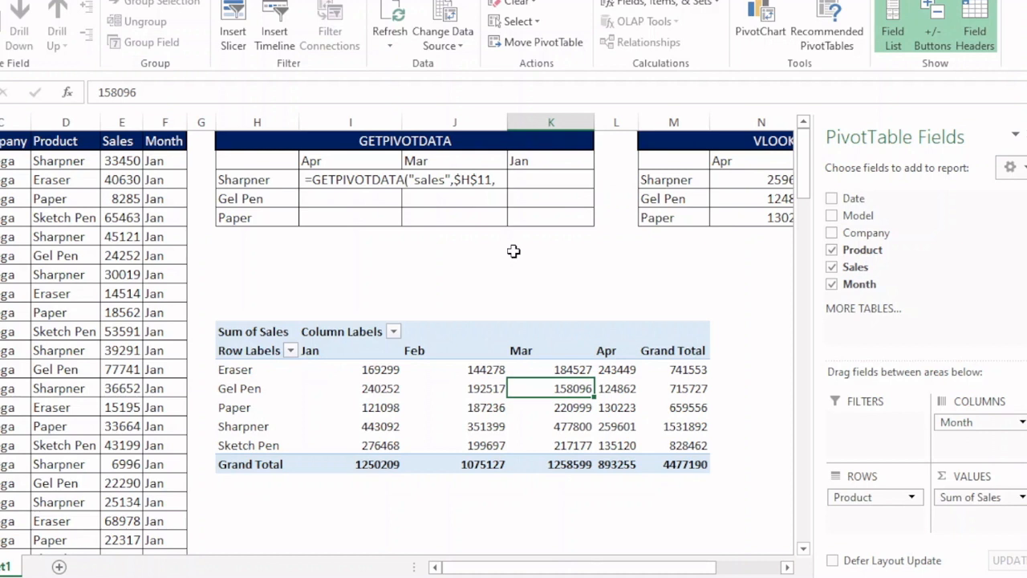
# - Continue the Sharpner Apr formula with the "product" field and the mixed reference $H3 as its item
pyautogui.click(310, 184)
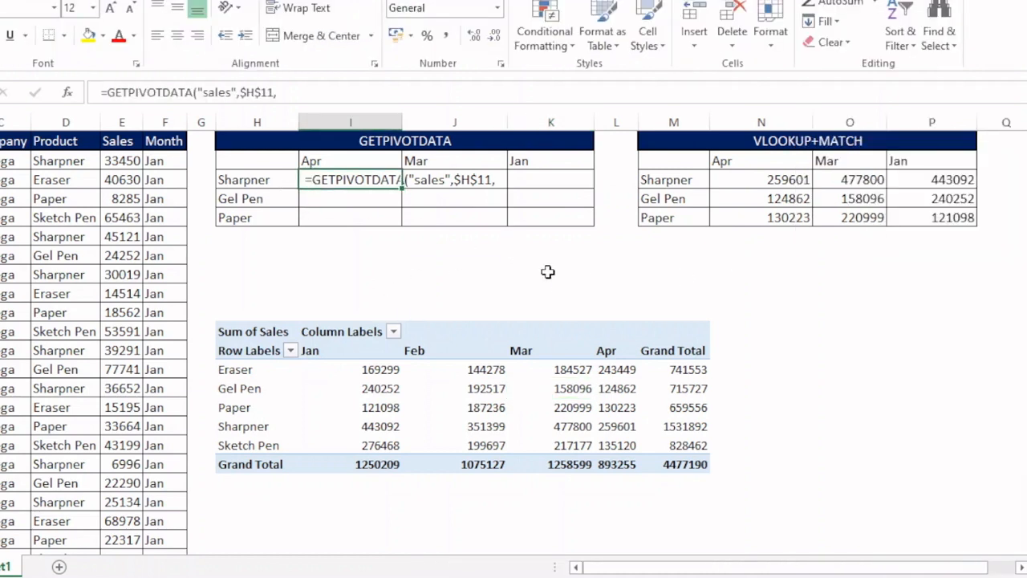
pyautogui.press('F2')
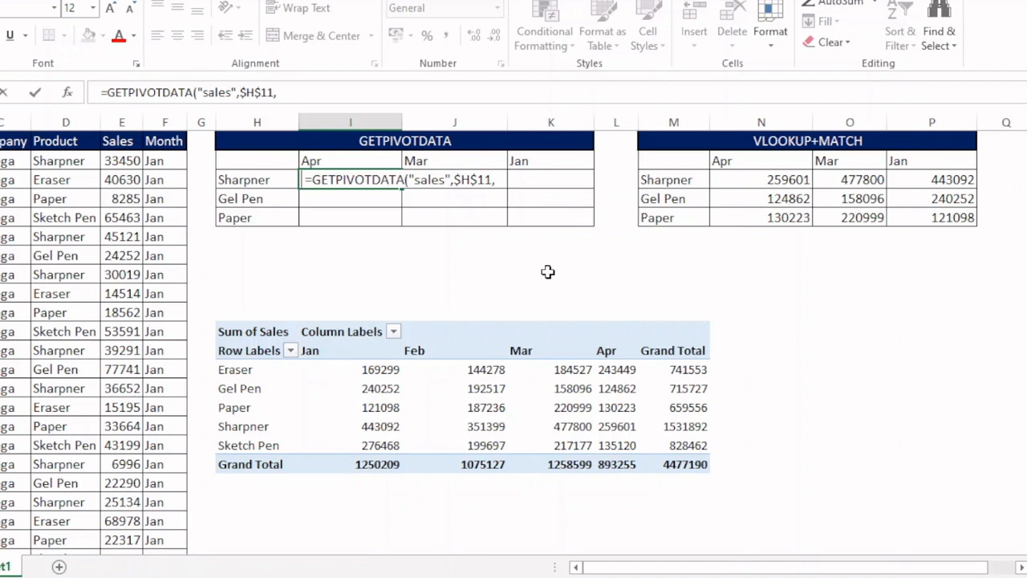
pyautogui.press('Delete')
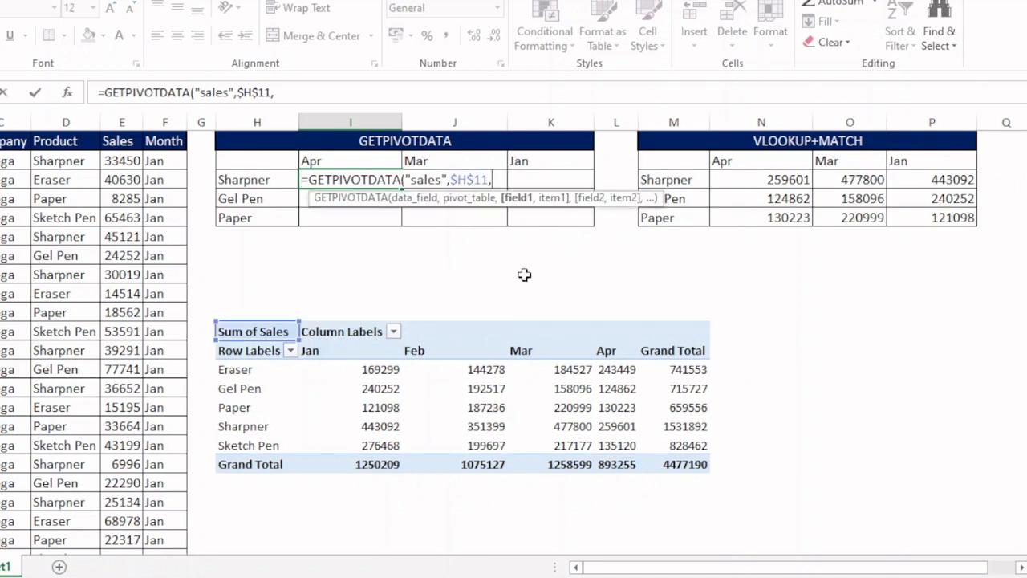
pyautogui.write('"product",')
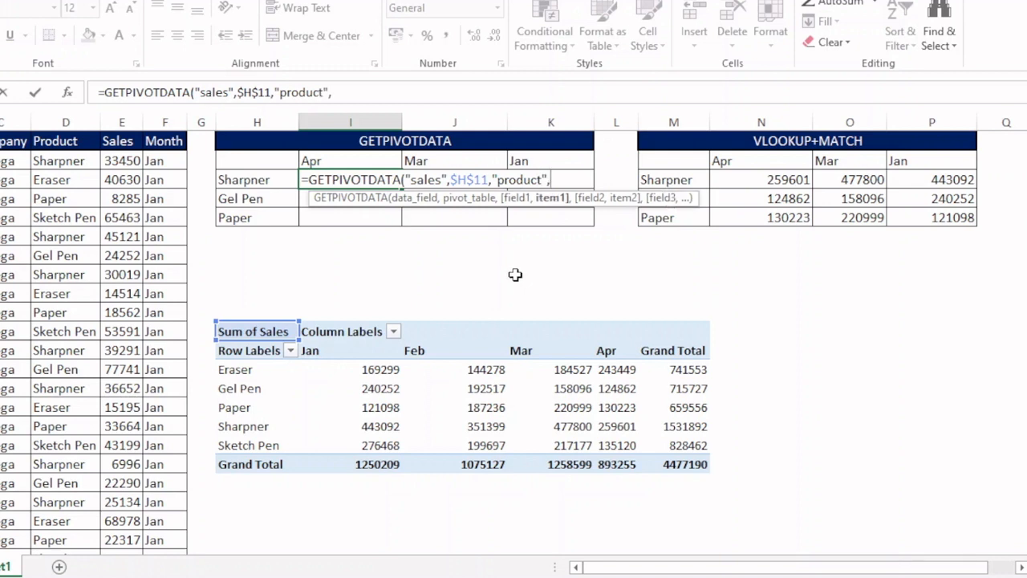
pyautogui.click(256, 179)
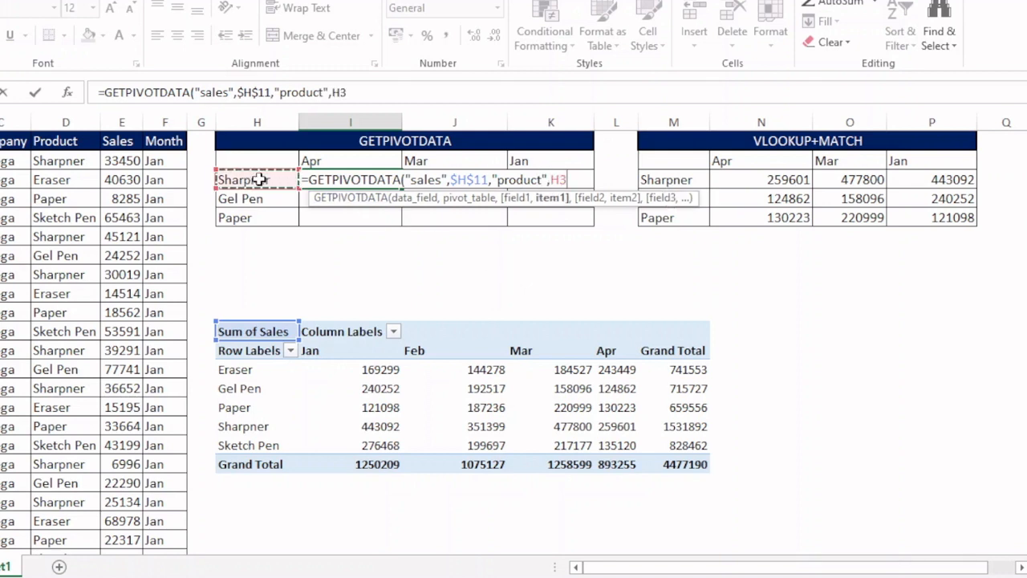
pyautogui.press('F4')
pyautogui.press('F4')
pyautogui.press('F4')
pyautogui.write(',')
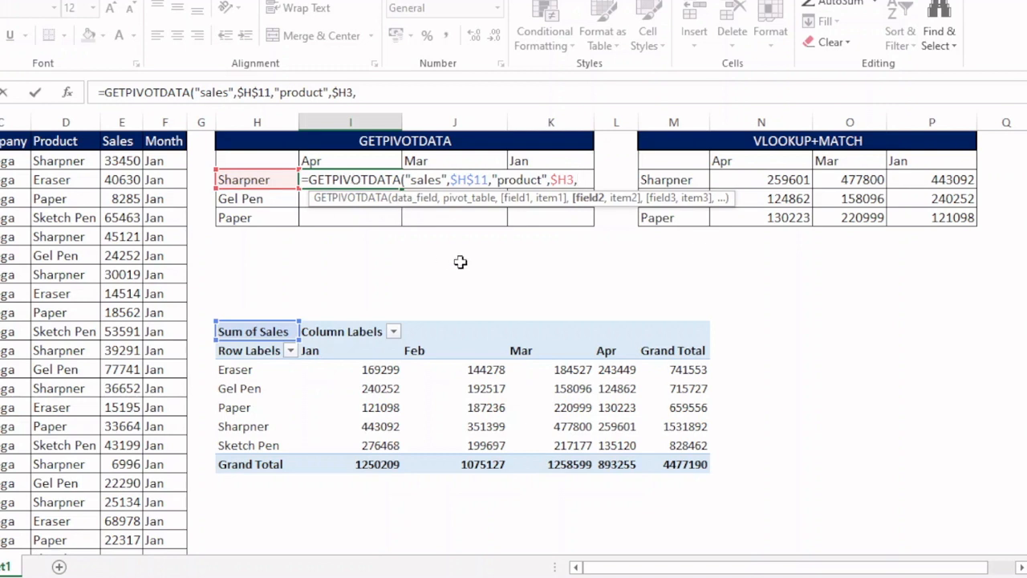
# - Add the "month" field with the mixed reference I$2 as its item, close the GETPIVOTDATA formula and enter it
pyautogui.write('"month')
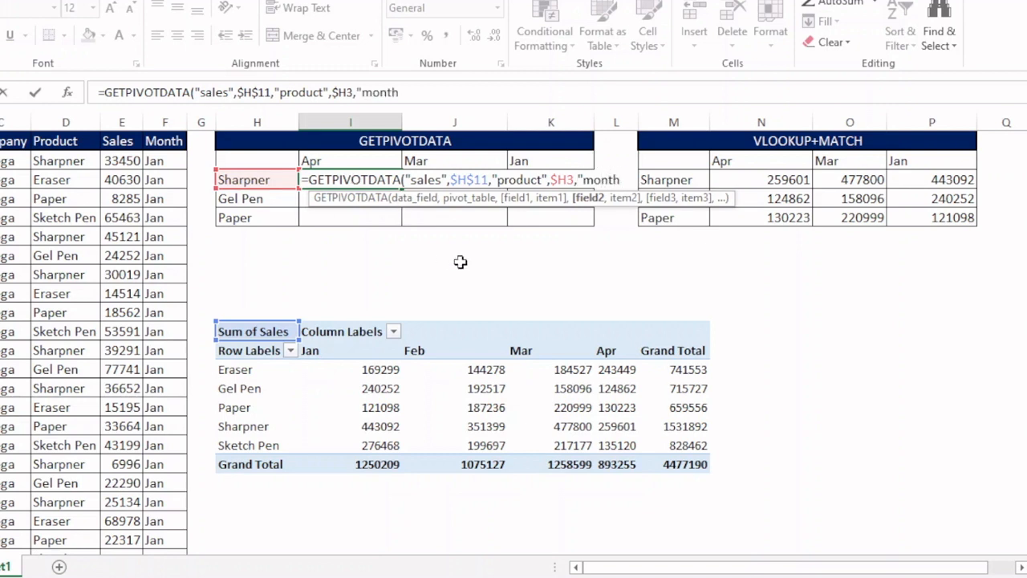
pyautogui.write('",')
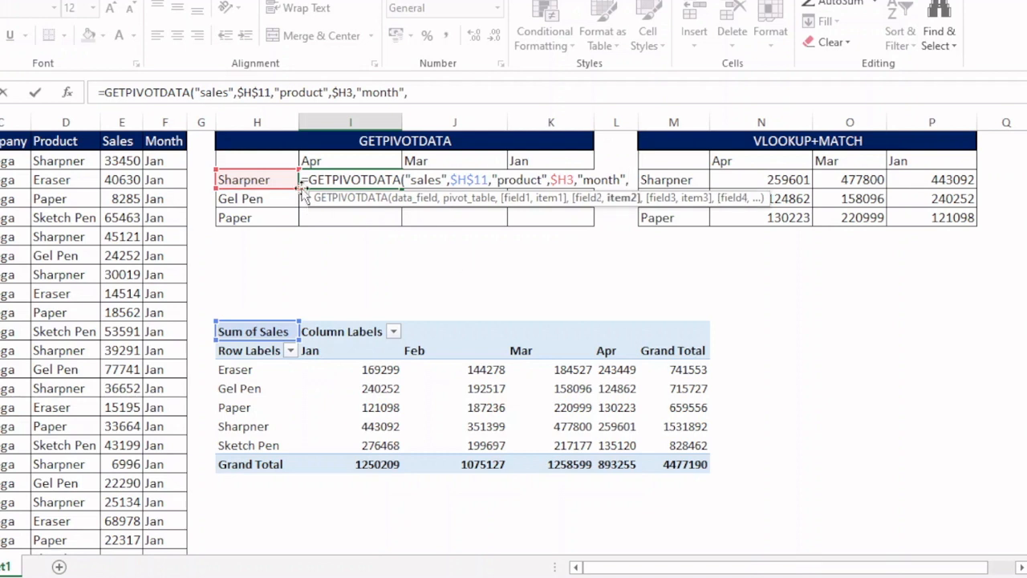
pyautogui.click(315, 160)
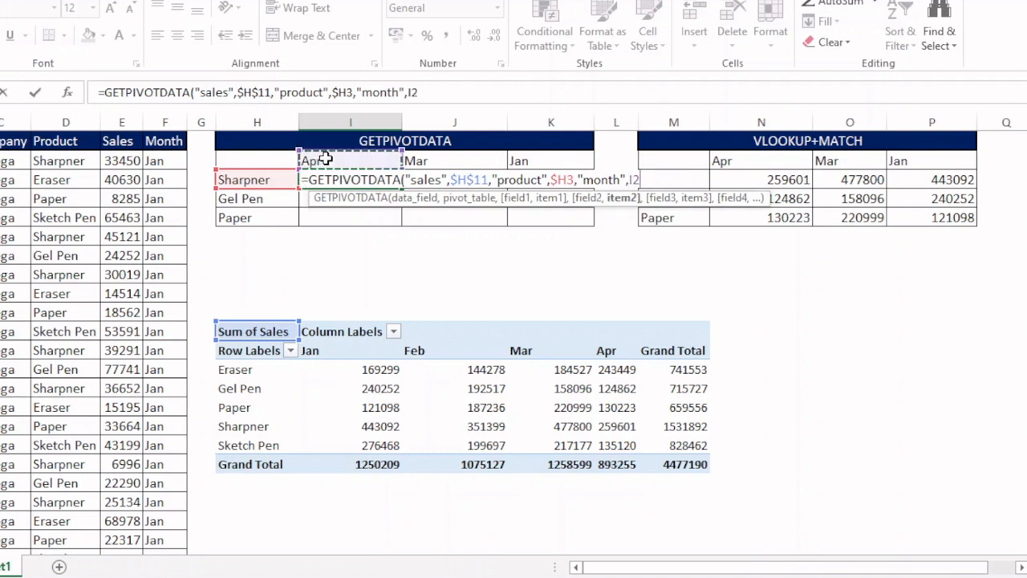
pyautogui.press('F4')
pyautogui.press('F4')
pyautogui.press('F4')
pyautogui.press('F4')
pyautogui.press('F4')
pyautogui.press('F4')
pyautogui.write(')')
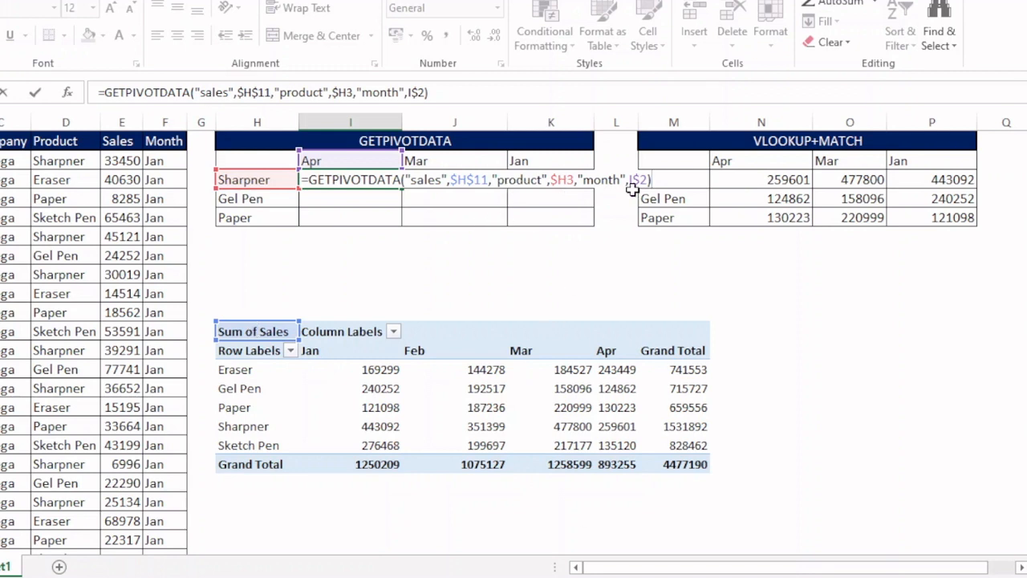
pyautogui.press('Return')
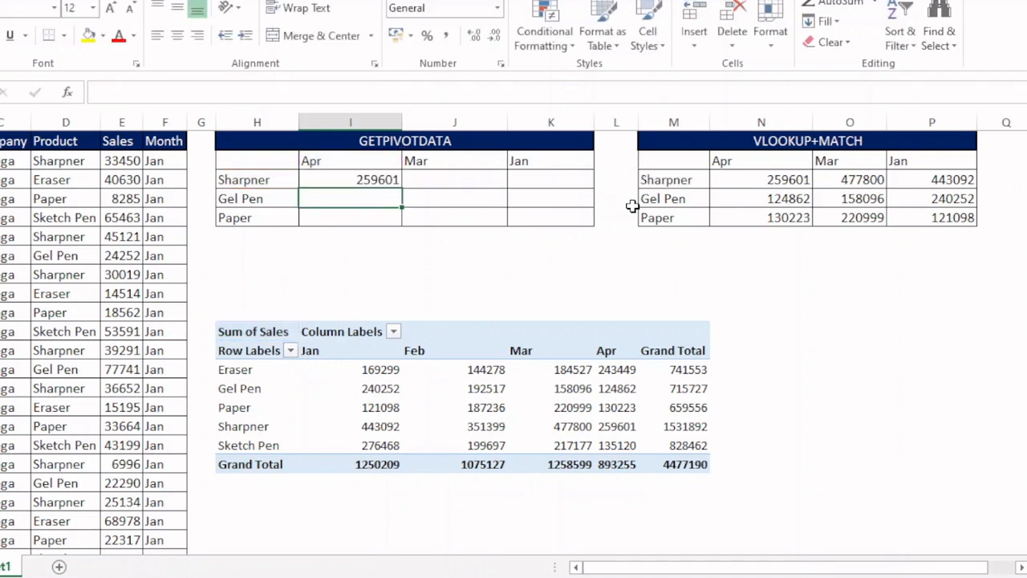
# - Fill the GETPIVOTDATA formula across all Sharpner, Gel Pen and Paper cells for Apr, Mar and Jan
pyautogui.moveTo(388, 178); pyautogui.dragTo(540, 223)
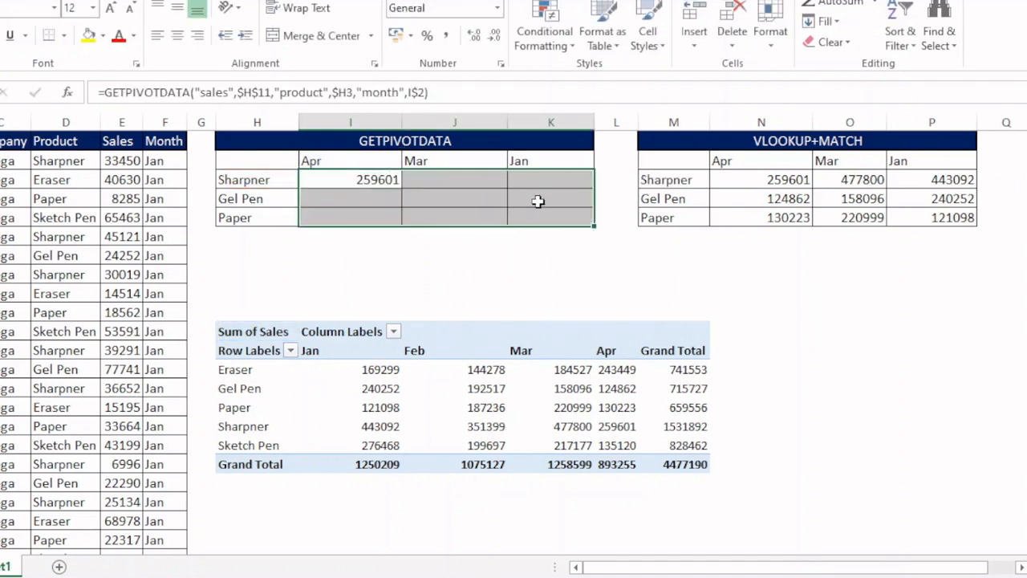
pyautogui.press('F2')
pyautogui.hotkey('ctrl', 'Return')
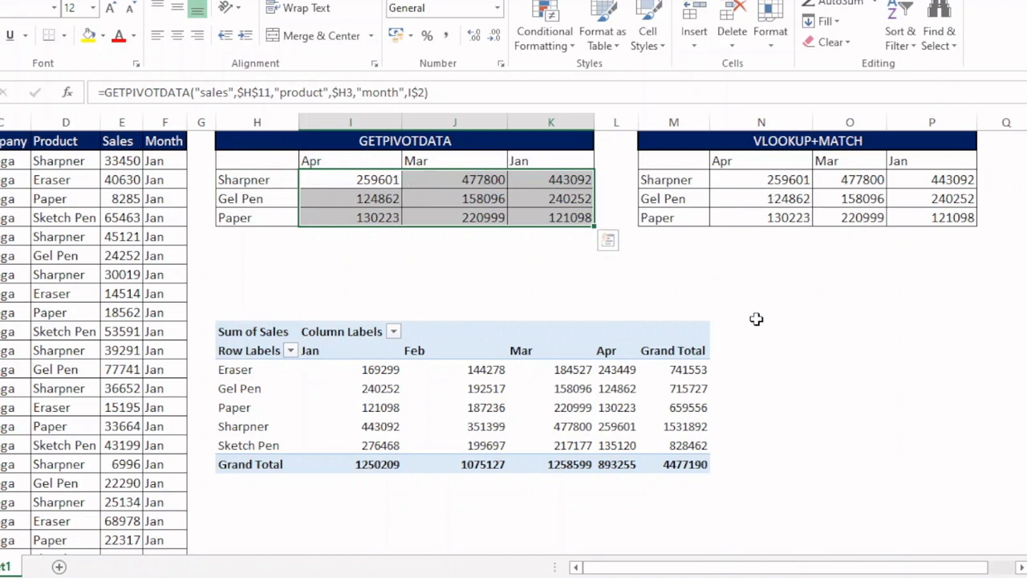
# - Add the Date field to the pivot table's rows
pyautogui.click(443, 405)
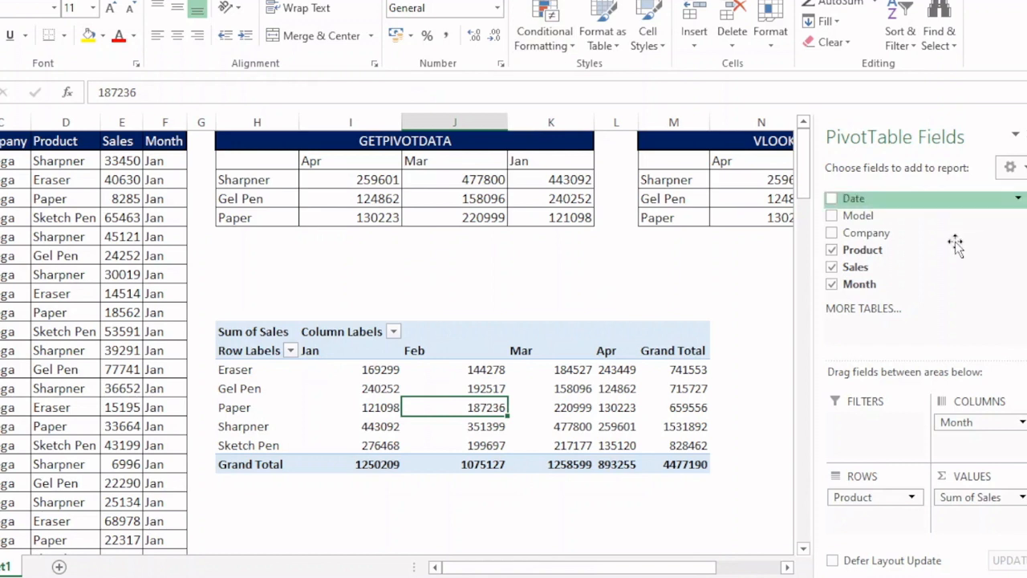
pyautogui.click(832, 199)
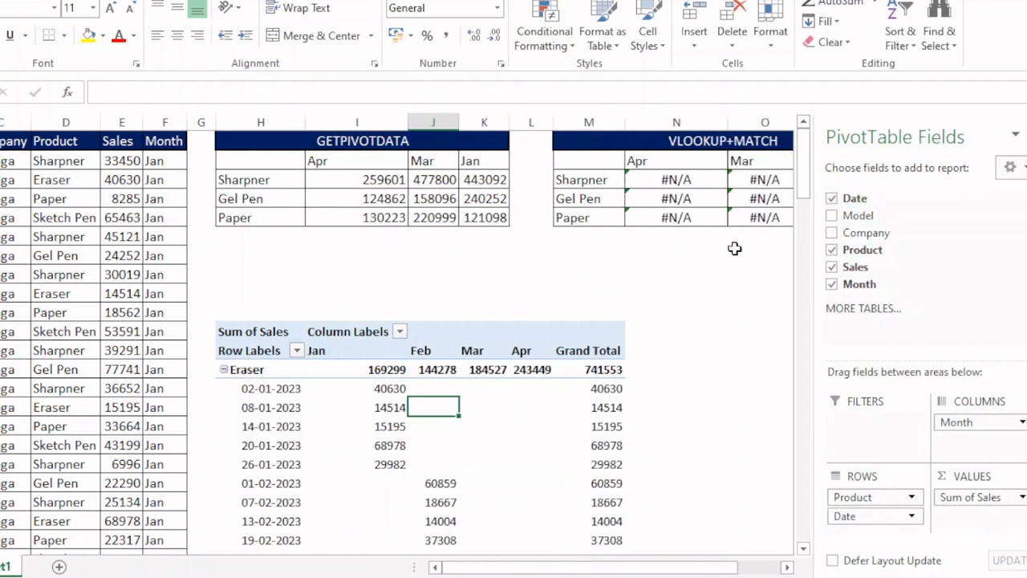
pyautogui.click(721, 392)
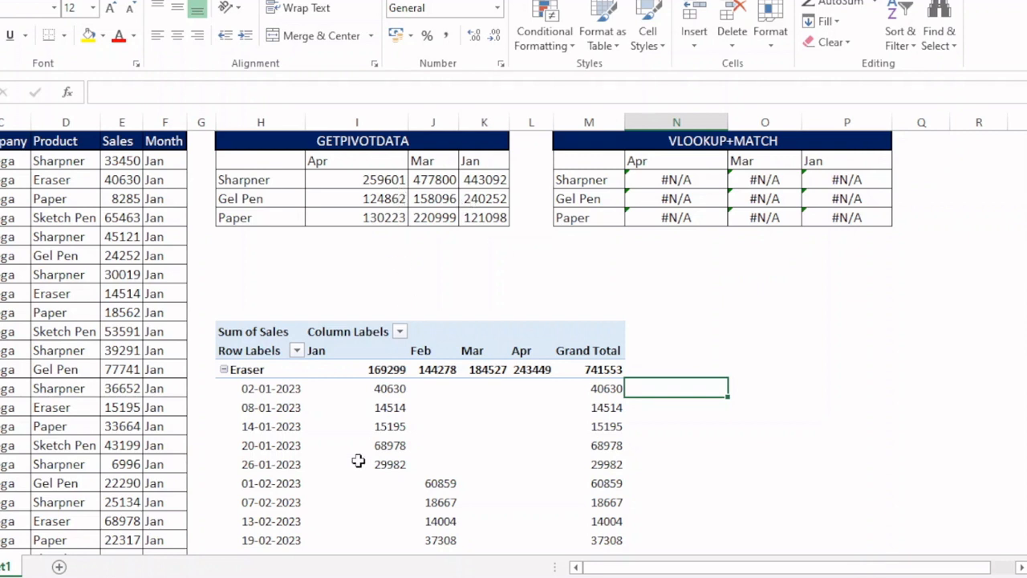
# - Inspect the GETPIVOTDATA formula in the Gel Pen Apr cell
pyautogui.moveTo(470, 427)
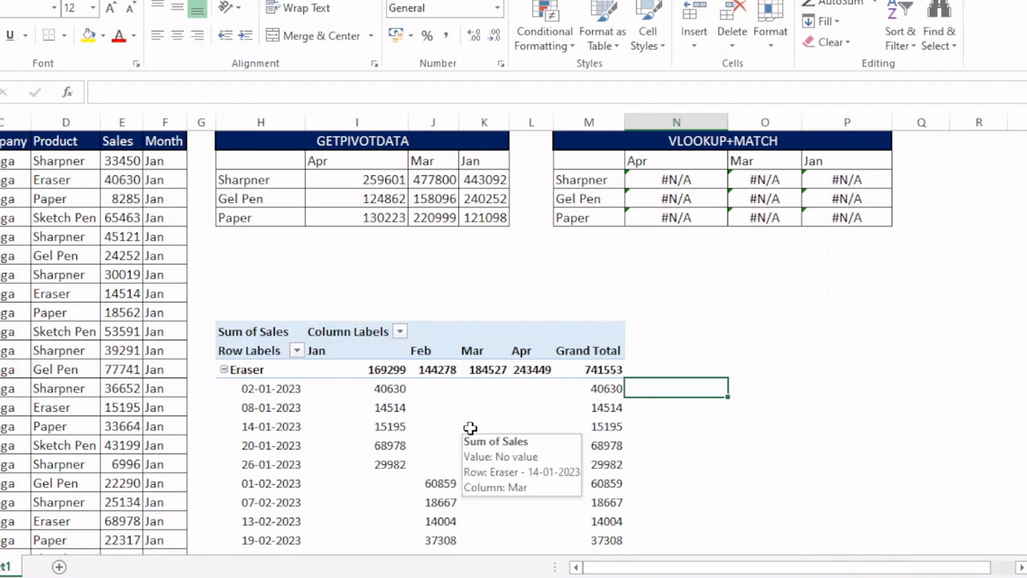
pyautogui.click(367, 198)
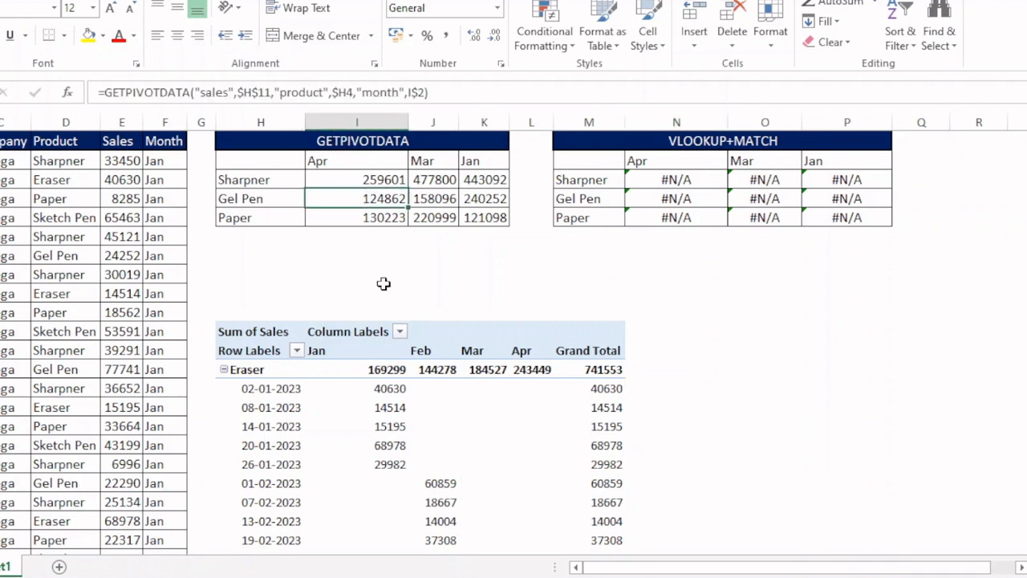
pyautogui.moveTo(492, 438)
# - Remove the Date field from the pivot table's rows
pyautogui.click(484, 407)
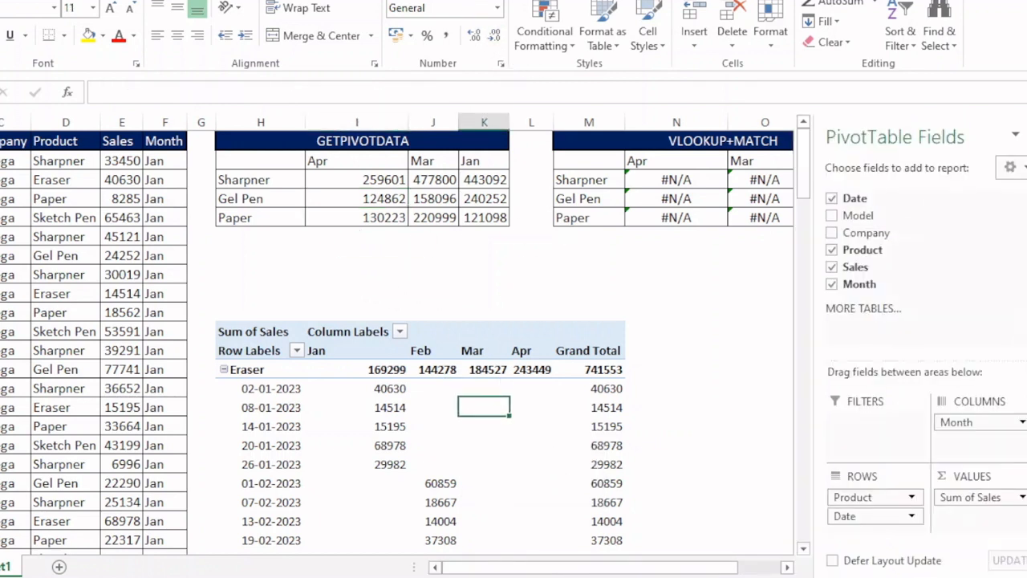
pyautogui.click(473, 1)
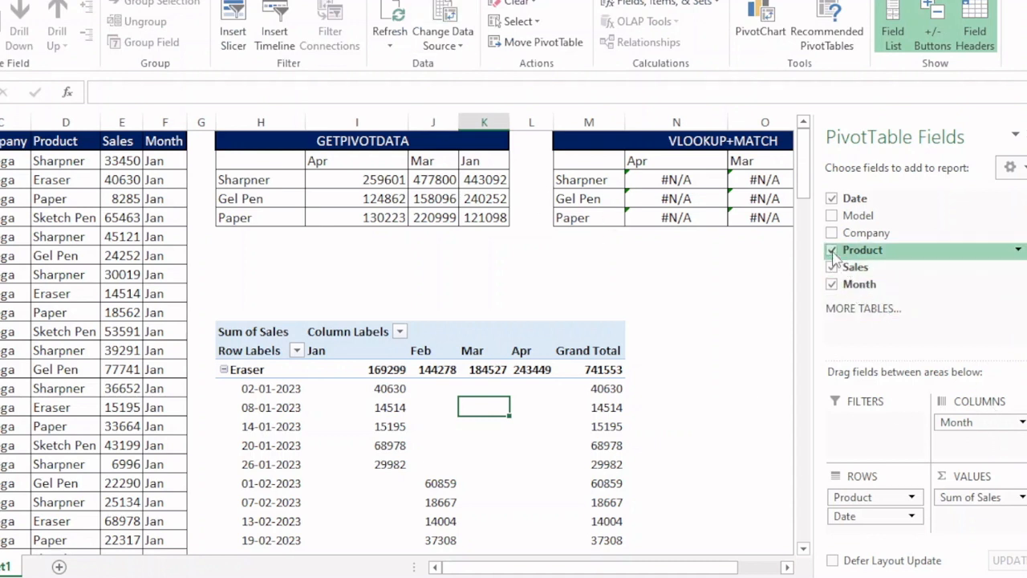
pyautogui.click(833, 198)
pyautogui.click(418, 261)
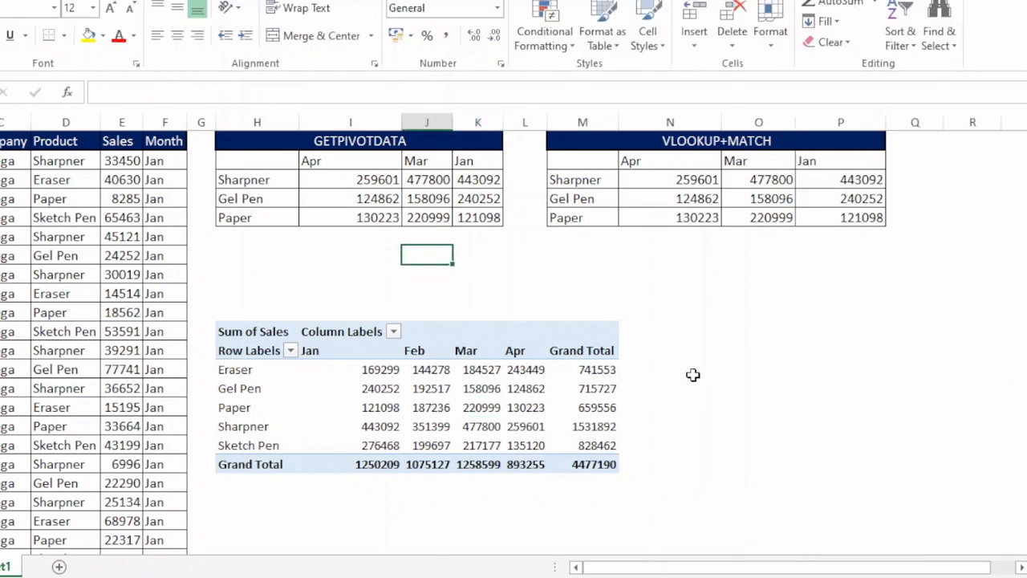
# - Review the GETPIVOTDATA formula in the Sharpner Apr cell
pyautogui.moveTo(357, 180); pyautogui.dragTo(470, 216)
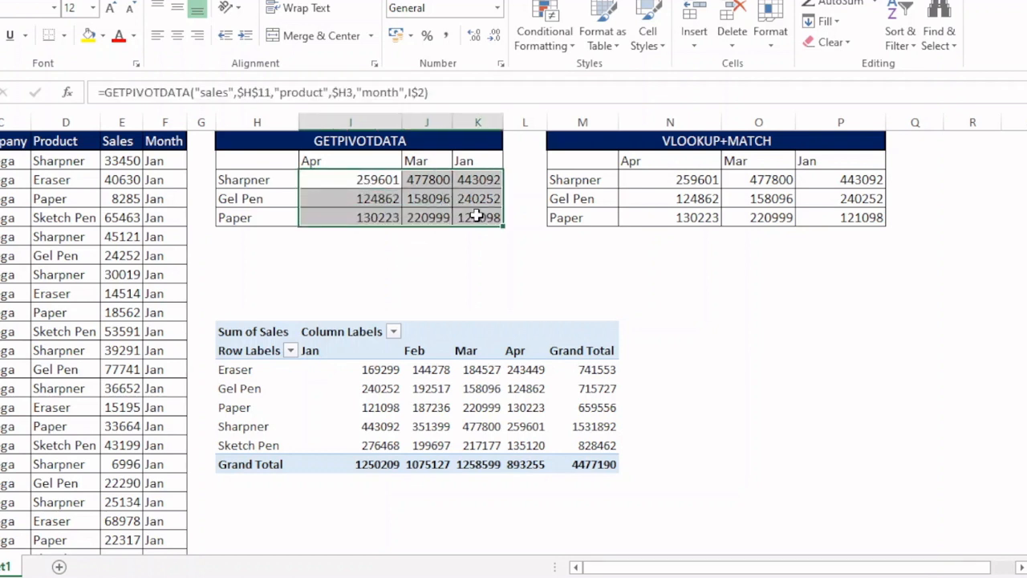
pyautogui.click(362, 188)
pyautogui.press('F2')
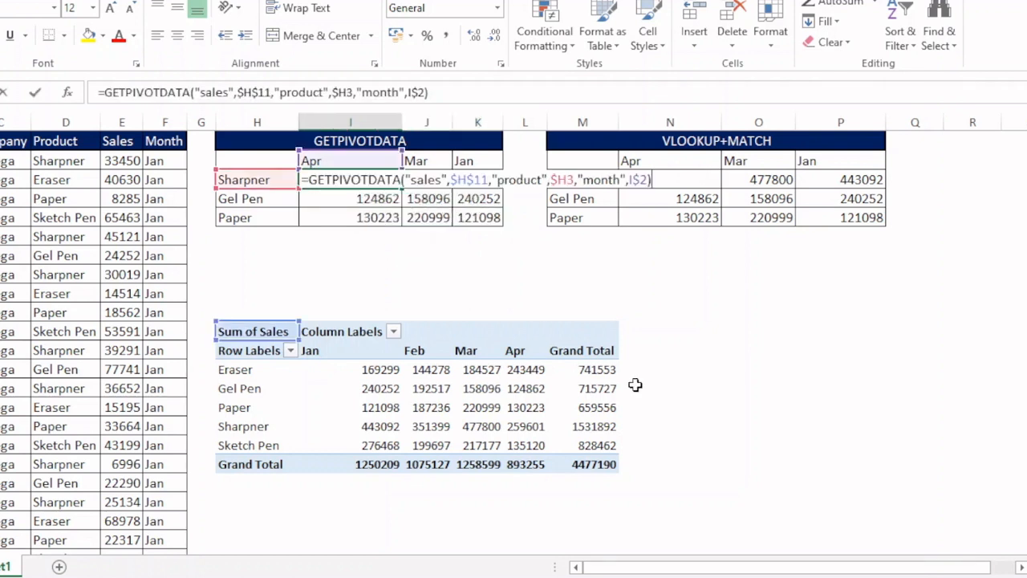
pyautogui.press('Return')
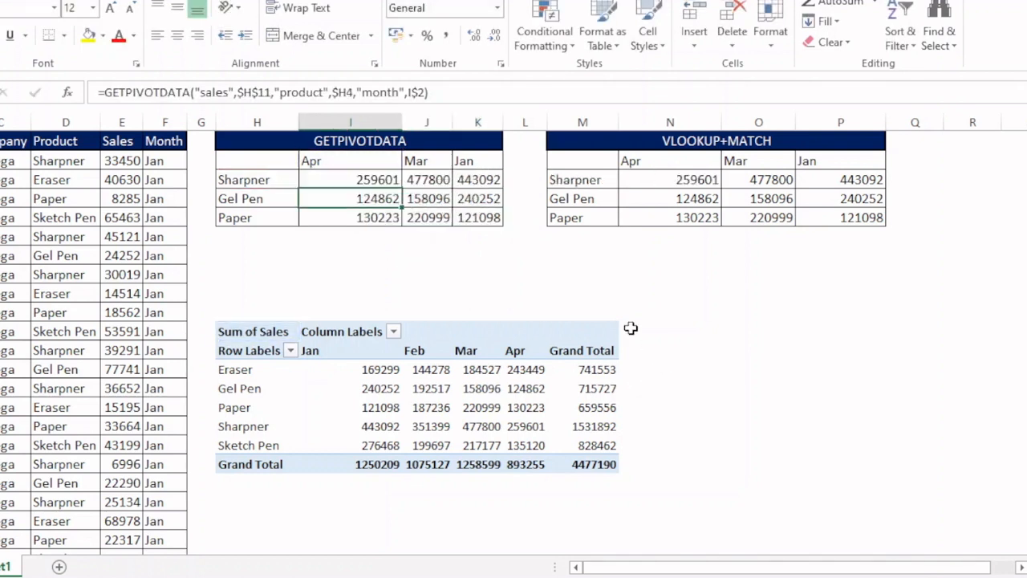
# - Widen the GETPIVOTDATA table's columns and clear all its result cells
pyautogui.moveTo(451, 129); pyautogui.dragTo(627, 128)
pyautogui.moveTo(384, 183); pyautogui.dragTo(582, 217)
pyautogui.press('Delete')
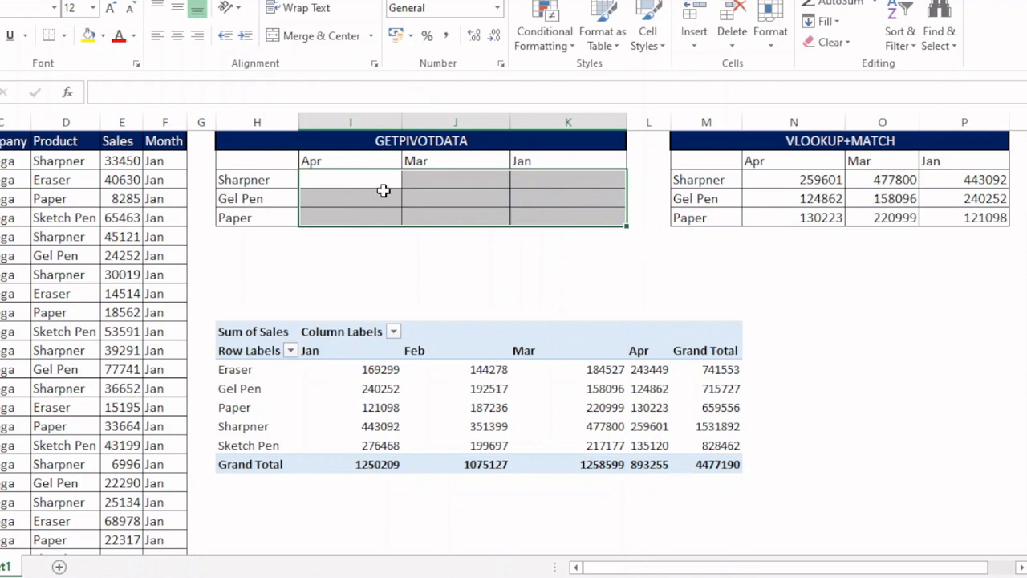
# - Start a formula in the Sharpner Apr cell by referencing the pivot table's Gel Pen Feb value
pyautogui.click(362, 182)
pyautogui.moveTo(538, 362)
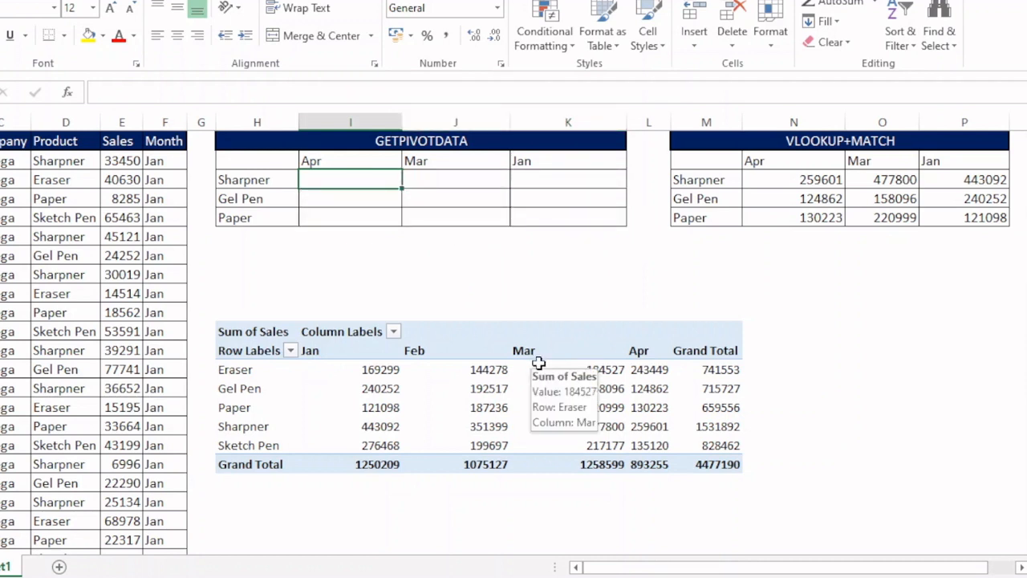
pyautogui.write('=')
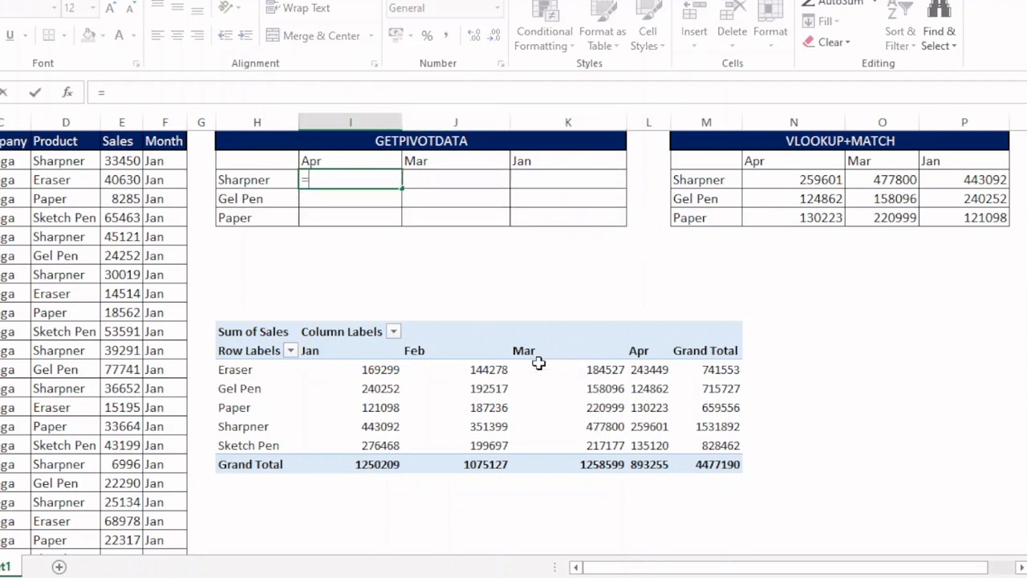
pyautogui.click(492, 390)
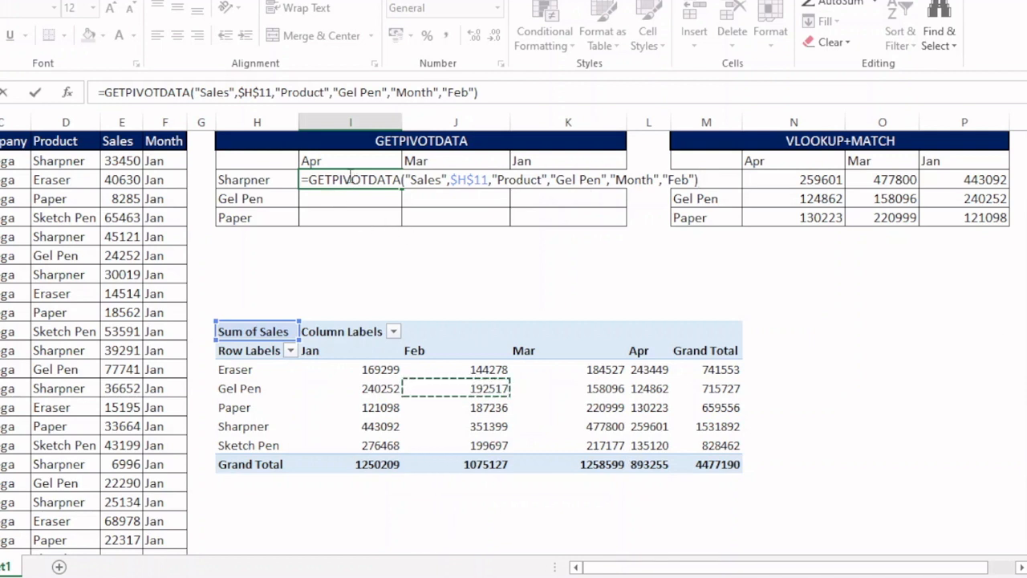
# - Replace the generated formula's "Gel Pen" item with the mixed reference $H3
pyautogui.click(347, 181)
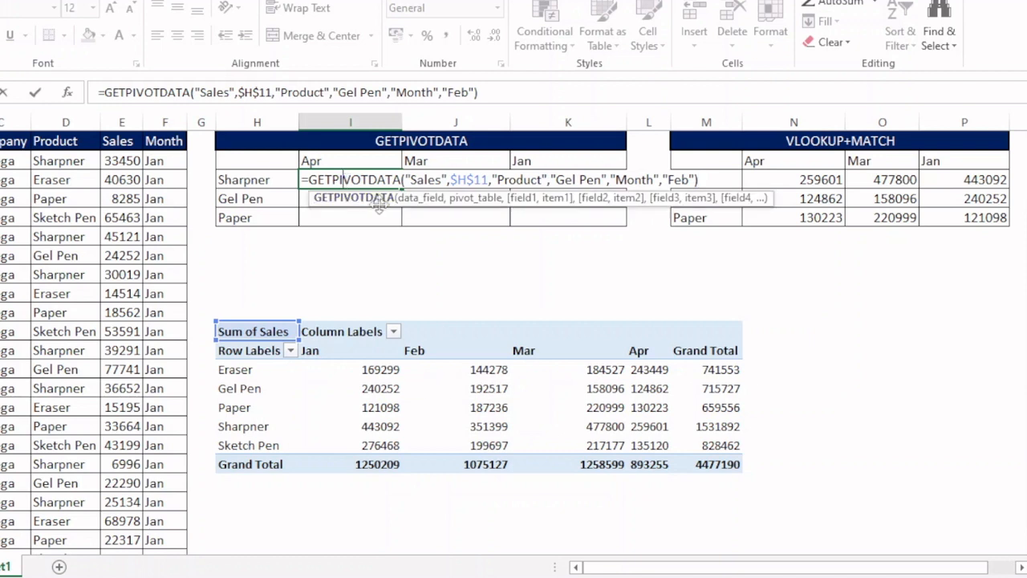
pyautogui.click(525, 198)
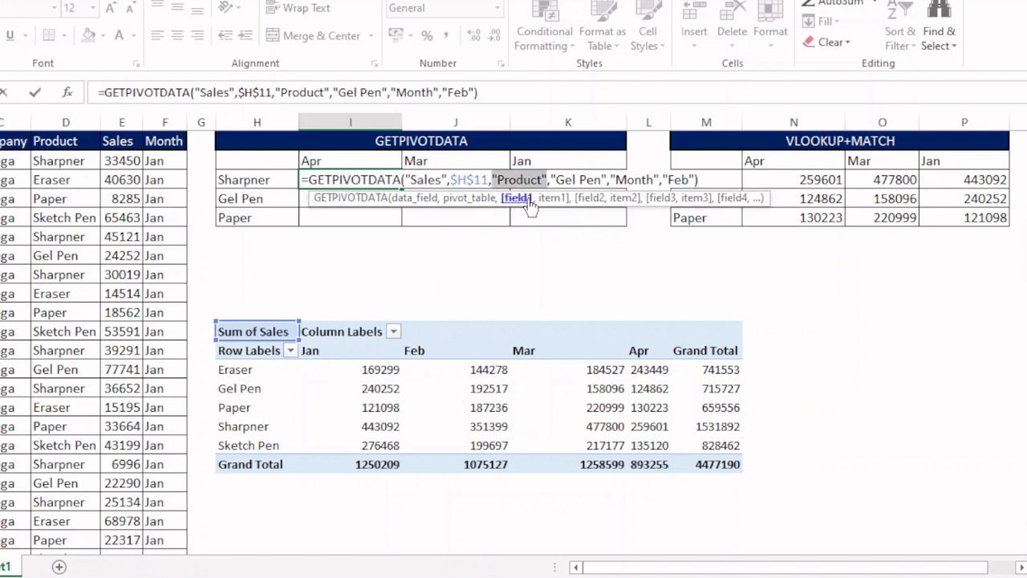
pyautogui.click(552, 197)
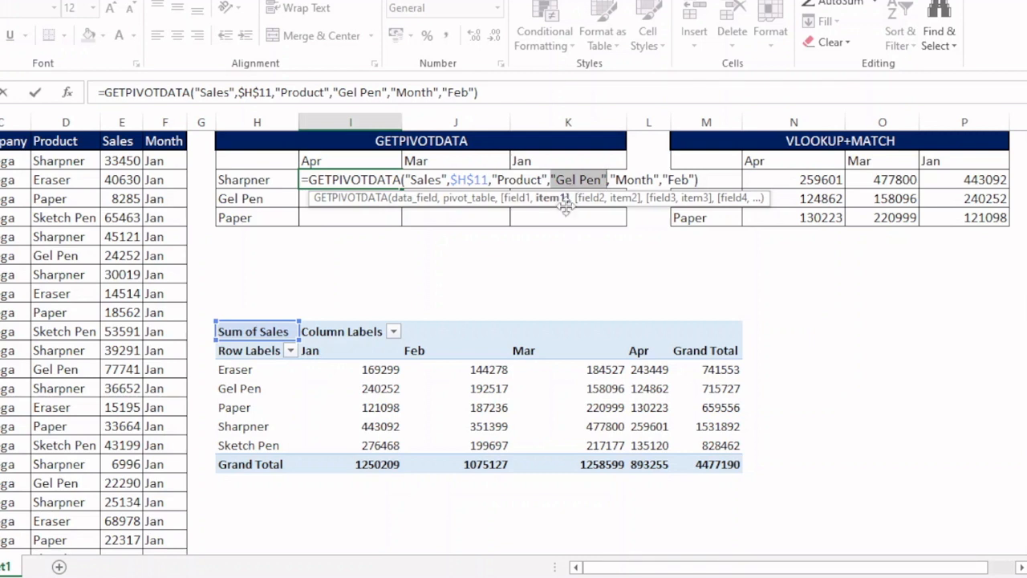
pyautogui.click(280, 183)
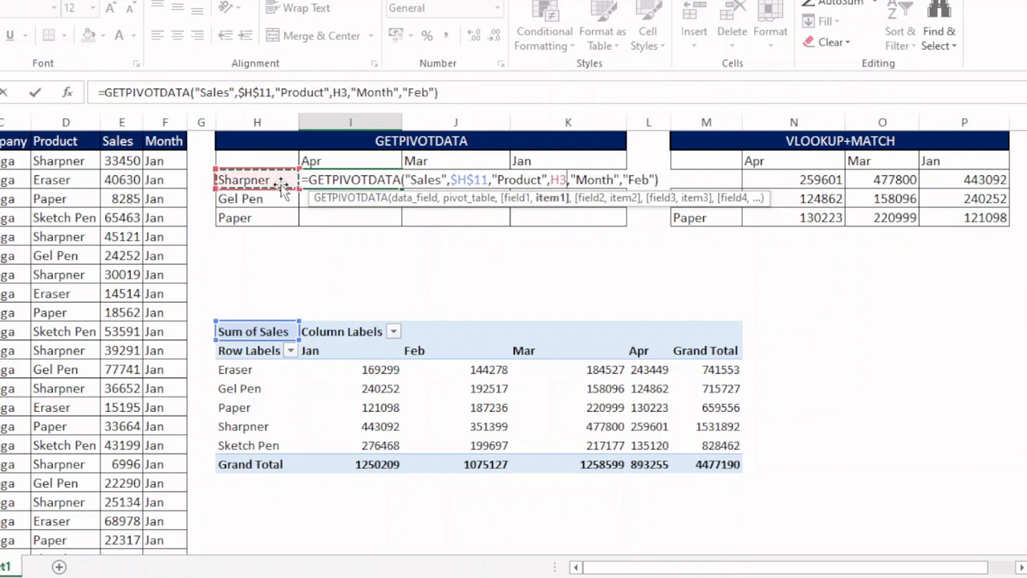
pyautogui.press('F4')
pyautogui.press('F4')
pyautogui.press('F4')
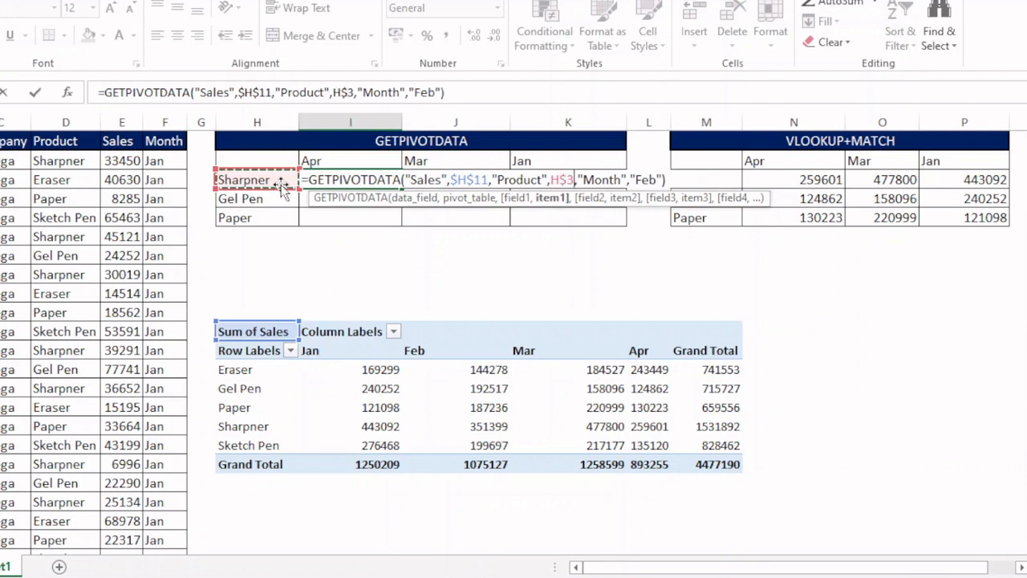
# - Replace the formula's "Feb" month item with the mixed reference I$2 and enter the formula
pyautogui.click(588, 198)
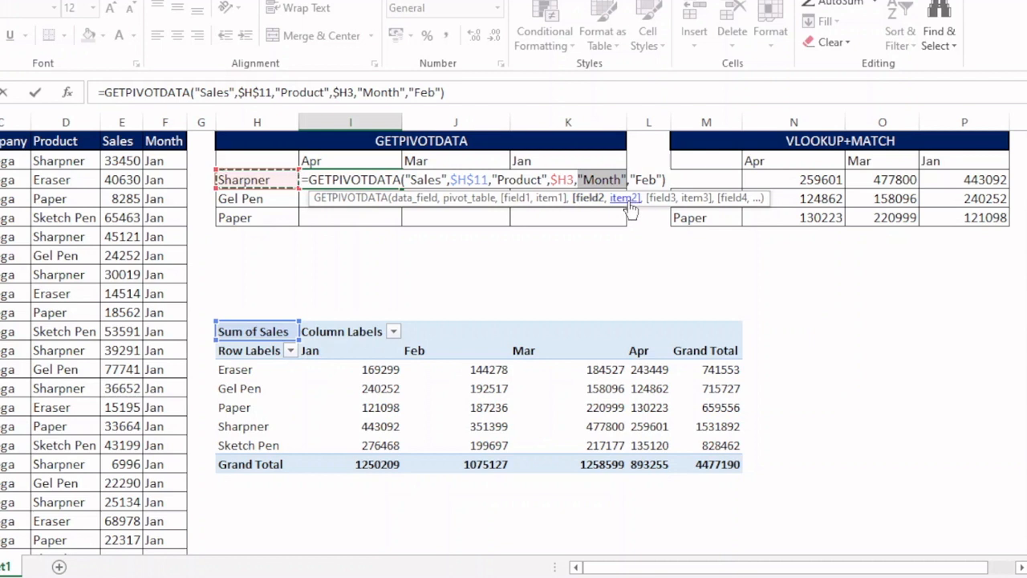
pyautogui.click(627, 197)
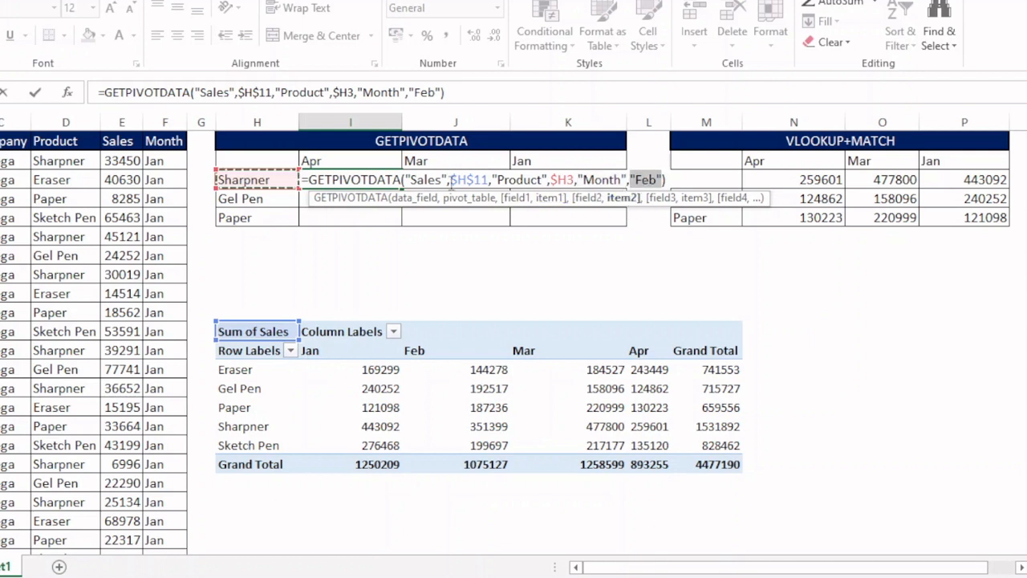
pyautogui.click(355, 159)
pyautogui.press('F4')
pyautogui.press('F4')
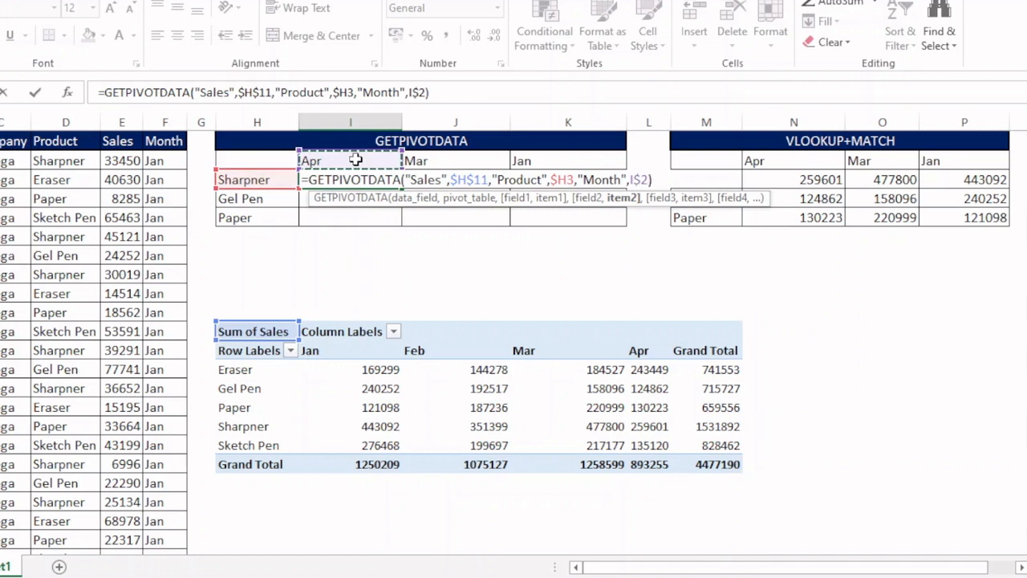
pyautogui.press('Return')
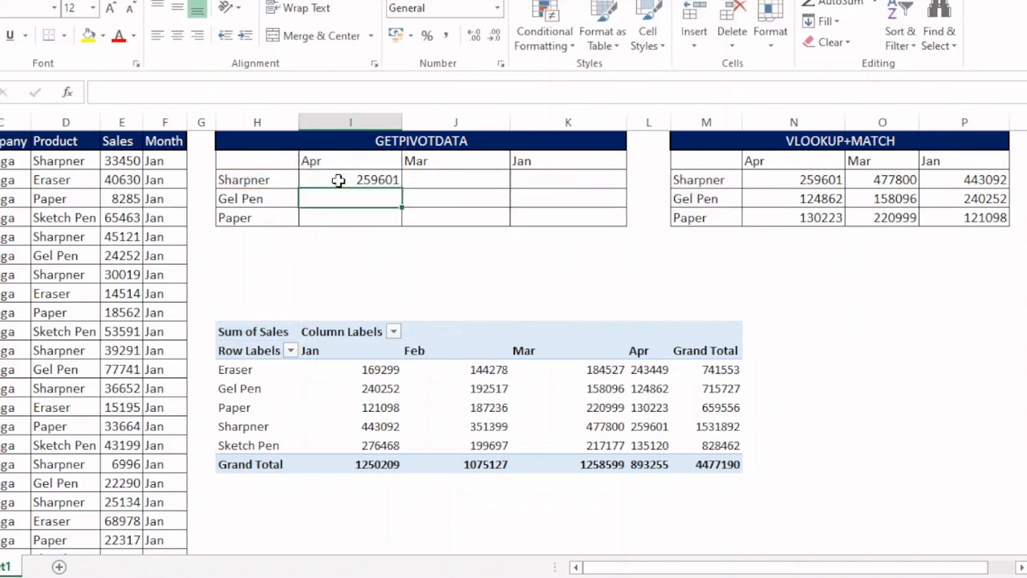
# - Fill the GETPIVOTDATA formula into all result cells of the GETPIVOTDATA table at once
pyautogui.moveTo(360, 179); pyautogui.dragTo(514, 215)
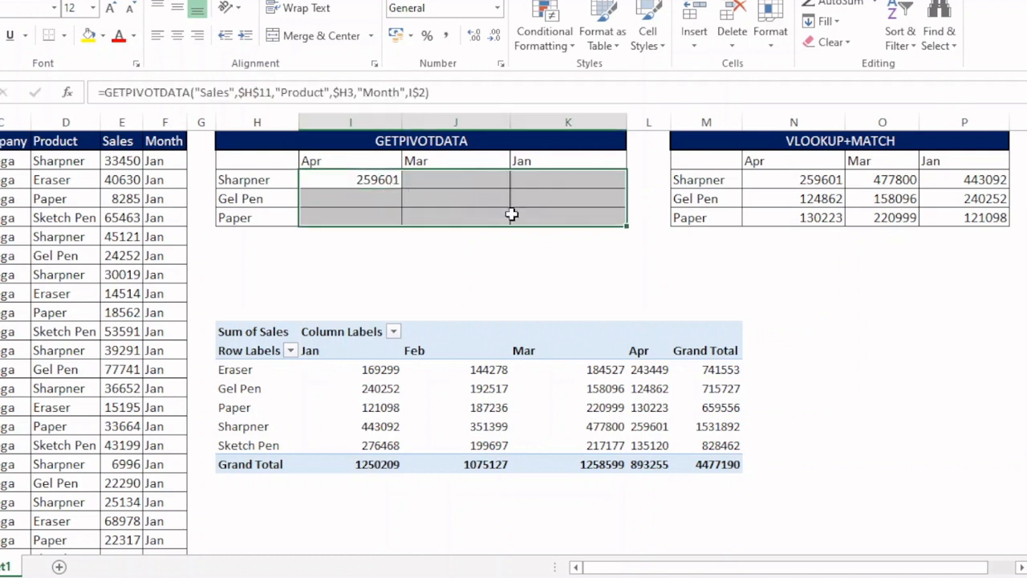
pyautogui.press('F2')
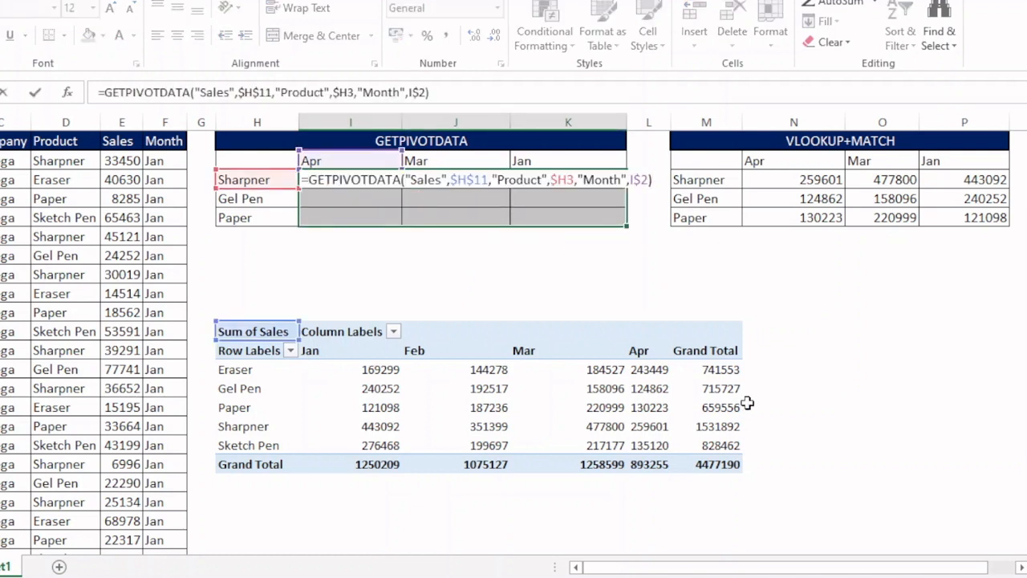
pyautogui.hotkey('ctrl', 'Return')
pyautogui.click(713, 258)
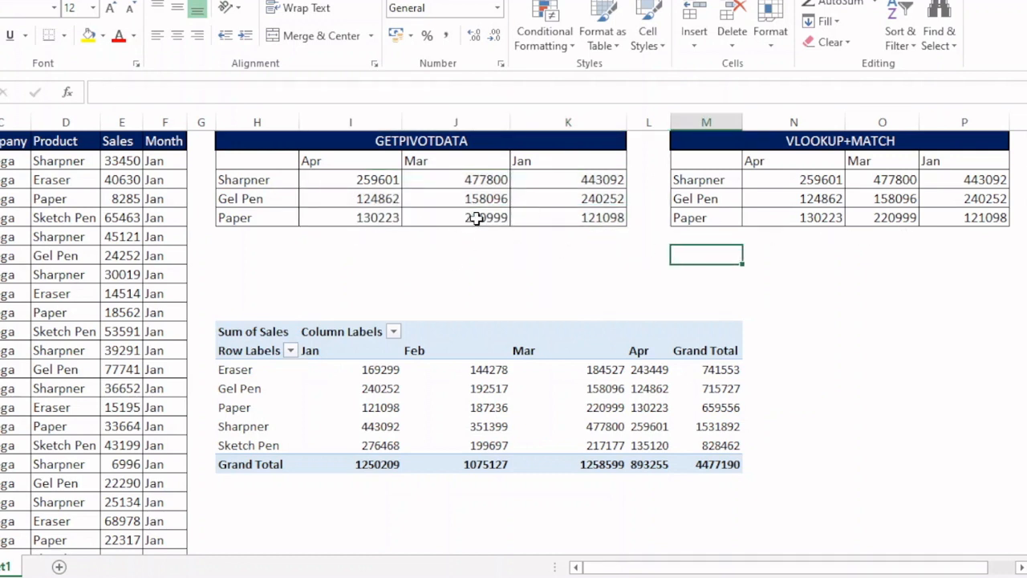
# - Review the GETPIVOTDATA formula in the Sharpner Apr cell
pyautogui.click(360, 177)
pyautogui.press('F2')
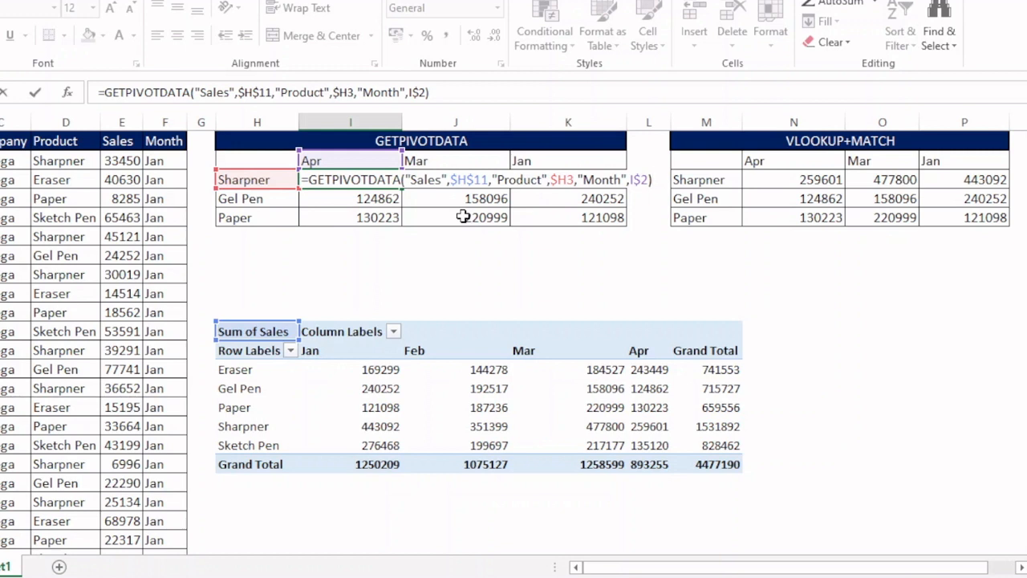
pyautogui.press('Return')
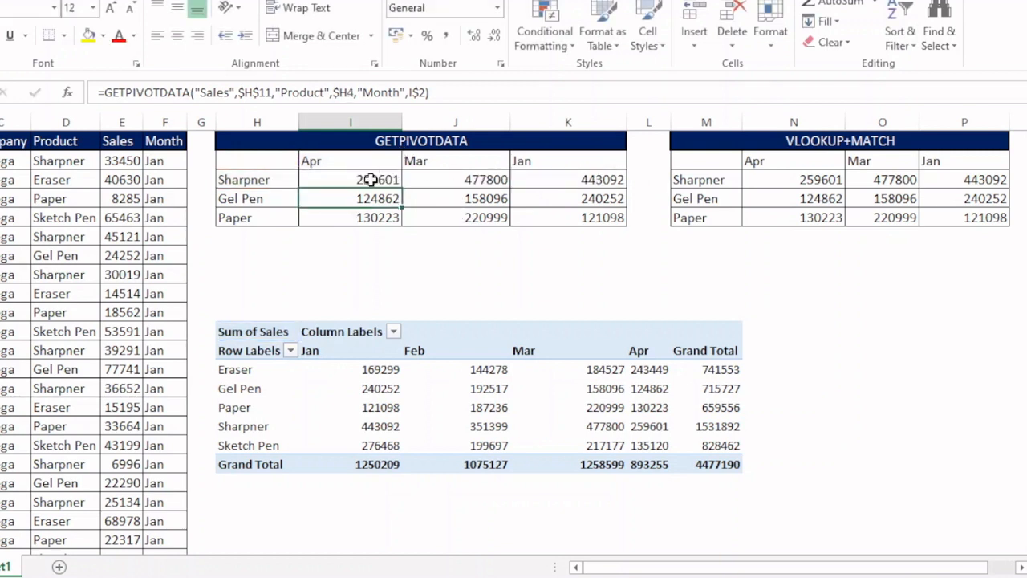
# - Clear all result cells of the GETPIVOTDATA table
pyautogui.moveTo(366, 179); pyautogui.dragTo(542, 217)
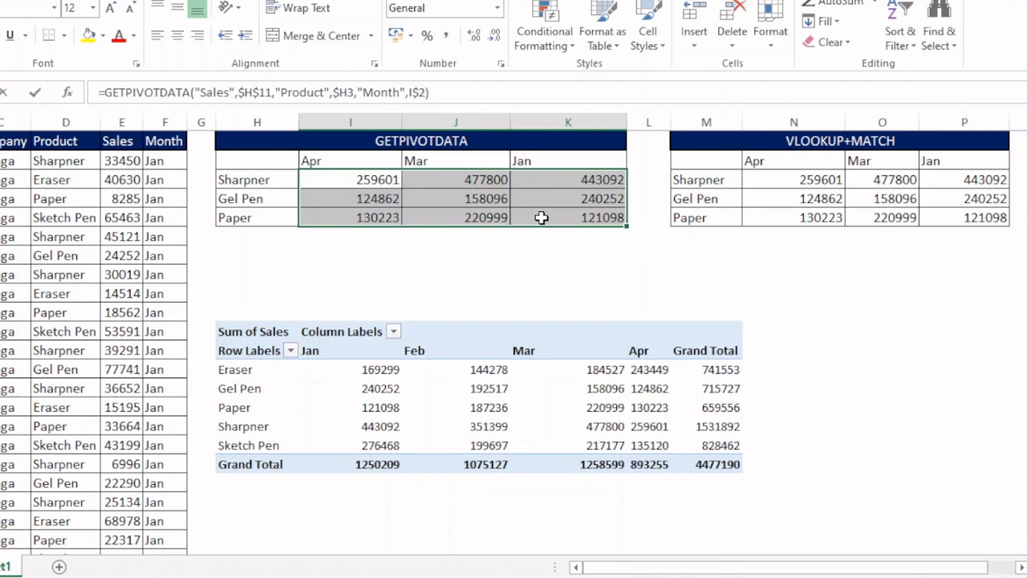
pyautogui.click(187, 83)
pyautogui.hotkey('ctrl', 'Return')
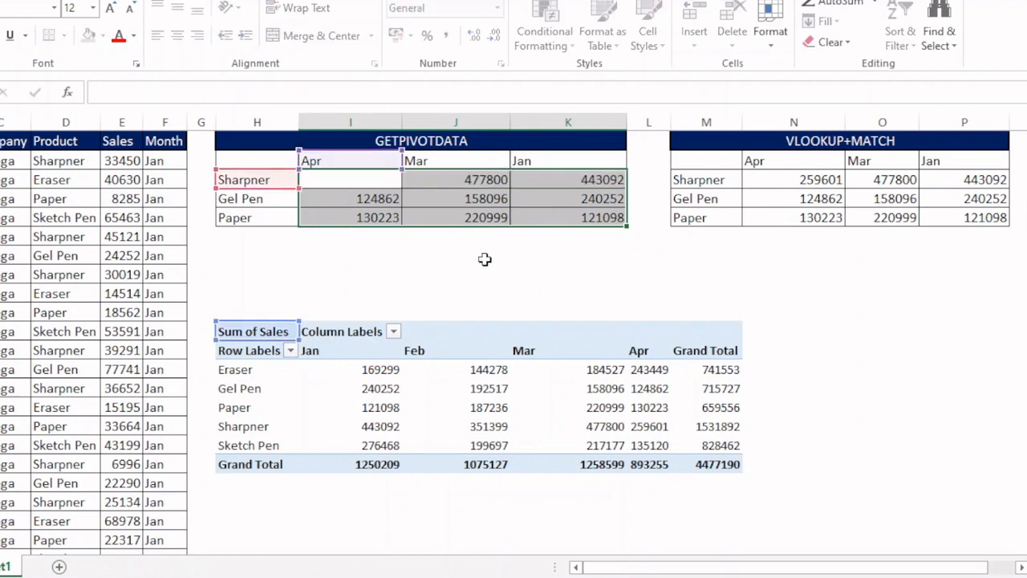
pyautogui.click(485, 260)
pyautogui.moveTo(377, 180); pyautogui.dragTo(548, 219)
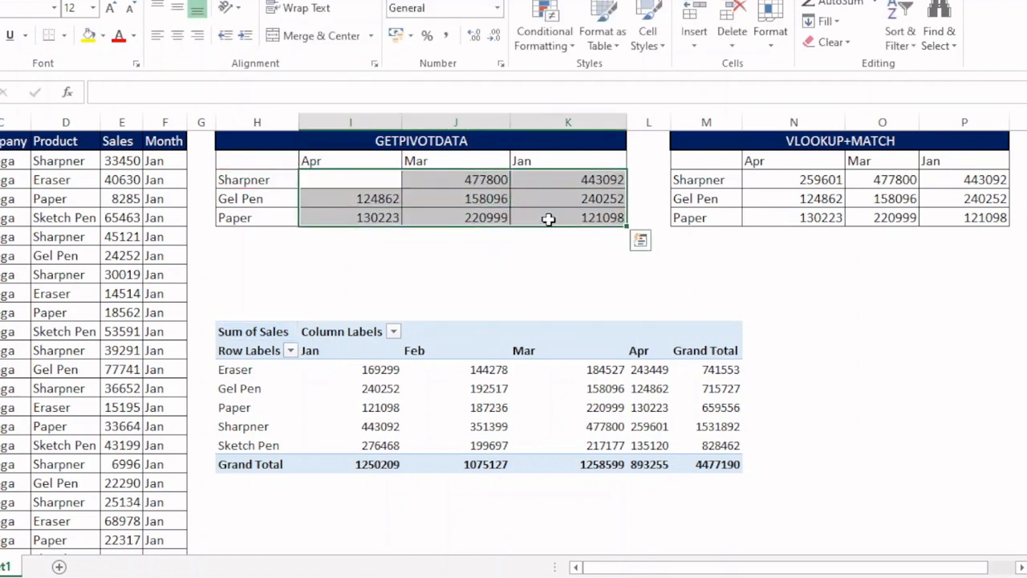
pyautogui.press('Delete')
# - Start a new formula in the Sharpner Apr cell by referencing the pivot table's Paper Feb value
pyautogui.click(364, 186)
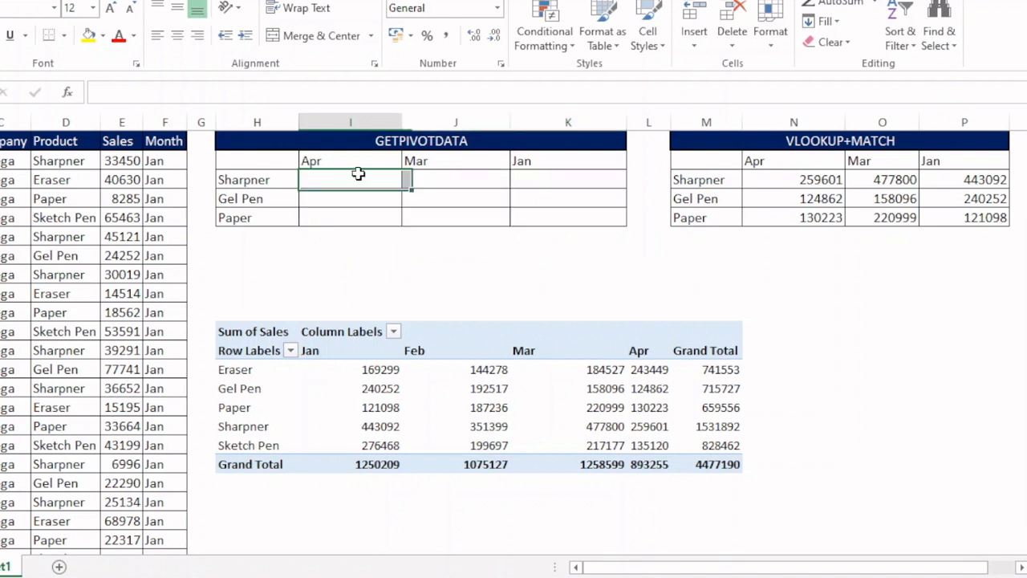
pyautogui.write('=')
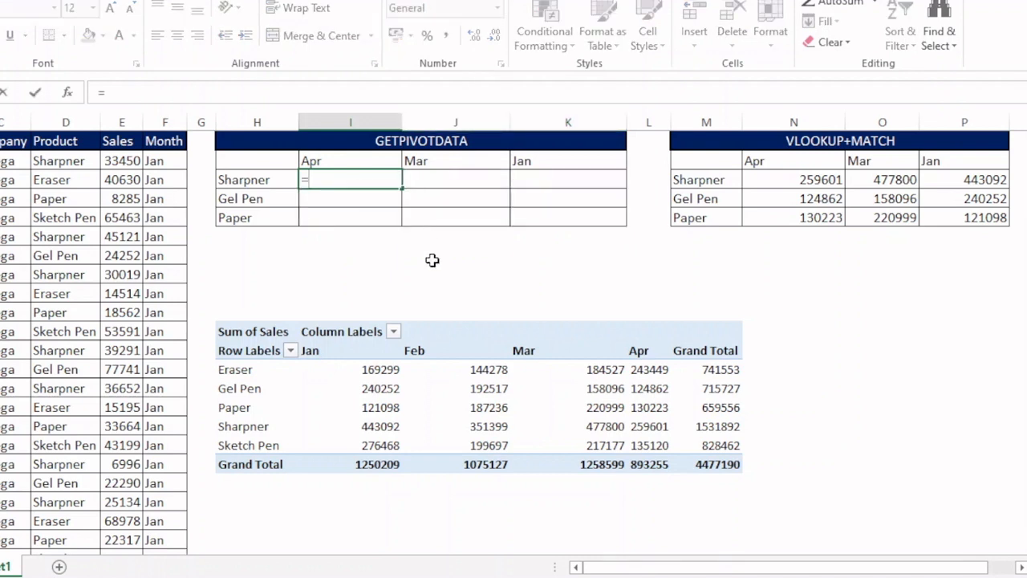
pyautogui.click(488, 408)
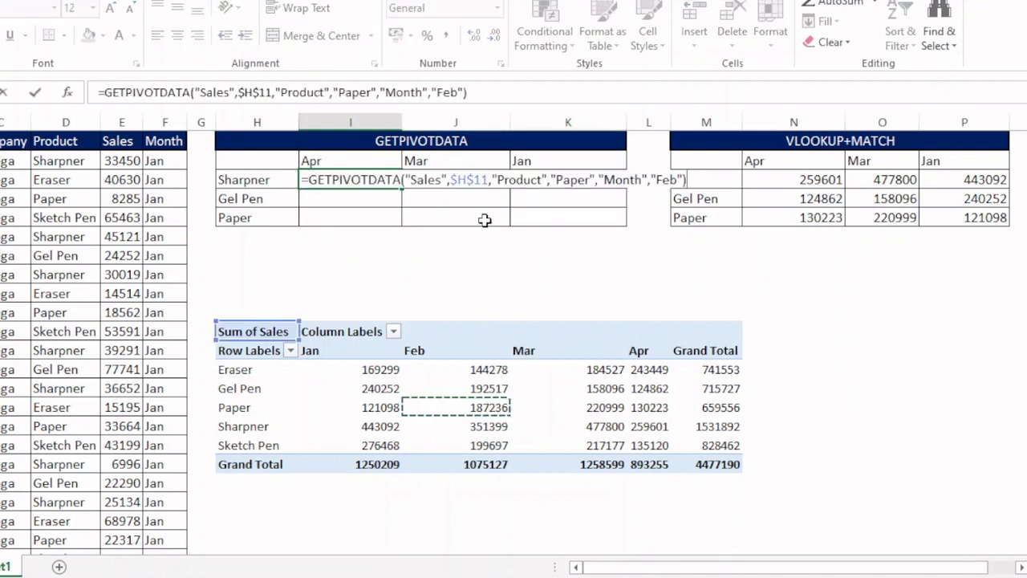